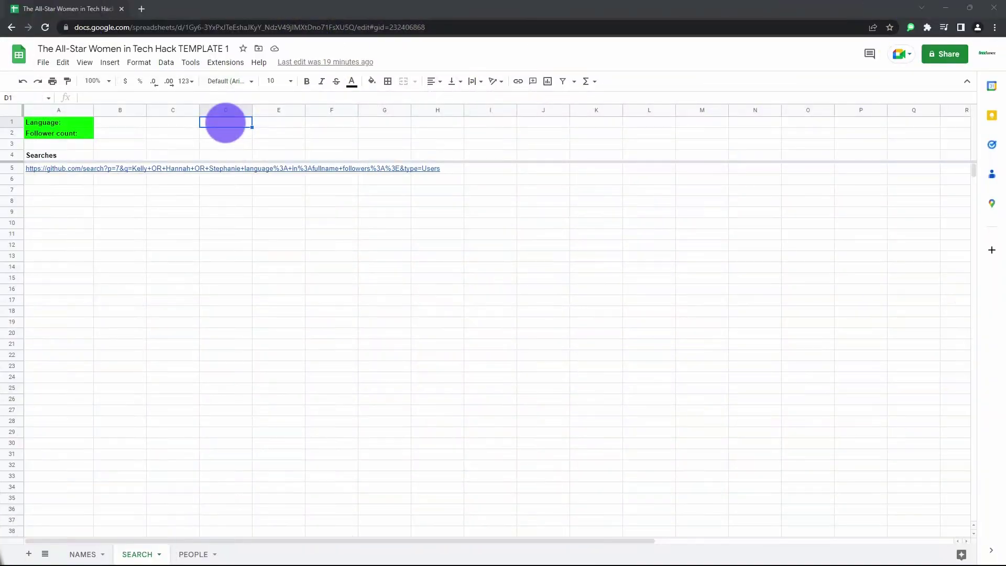
- Make a copy of the template spreadsheet
click(43, 63)
click(90, 129)
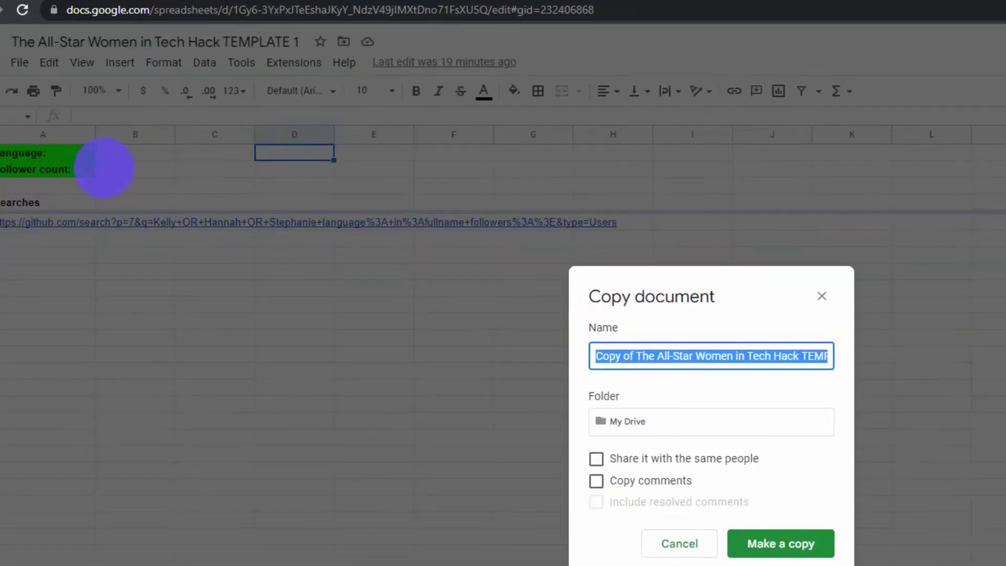
click(776, 544)
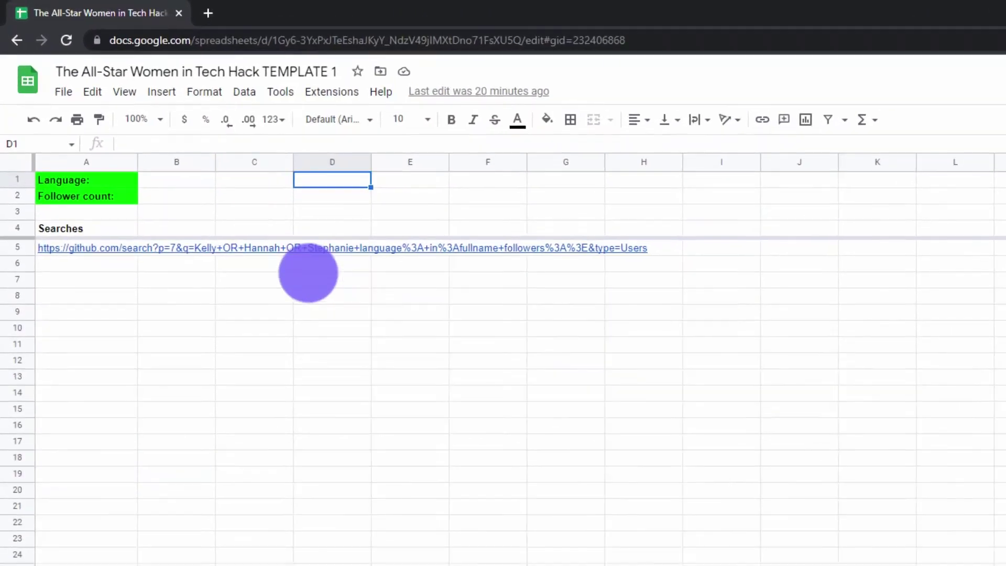
- Enter javascript as the Language in B1 and 10 as the Follower count in B2
click(157, 180)
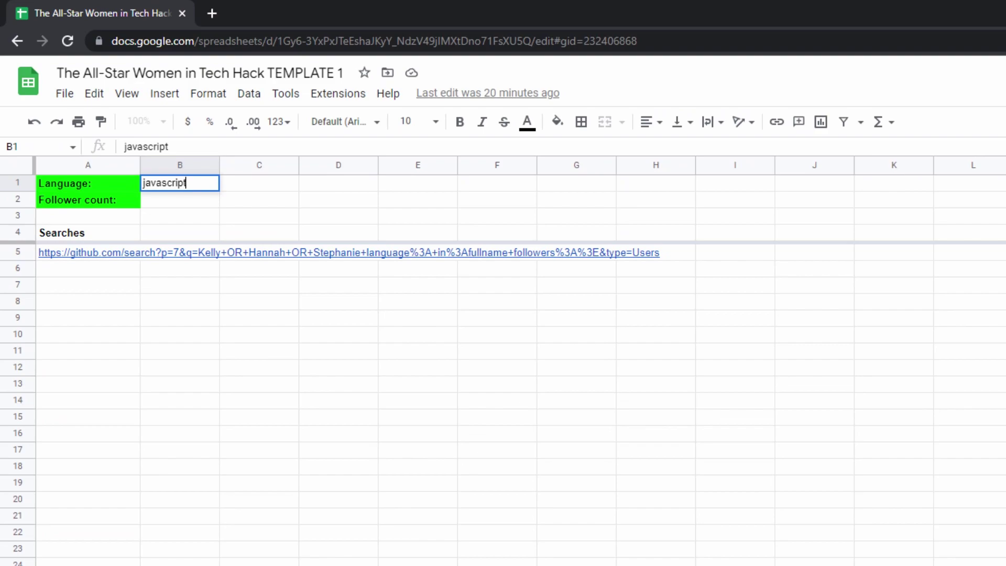
key(Return)
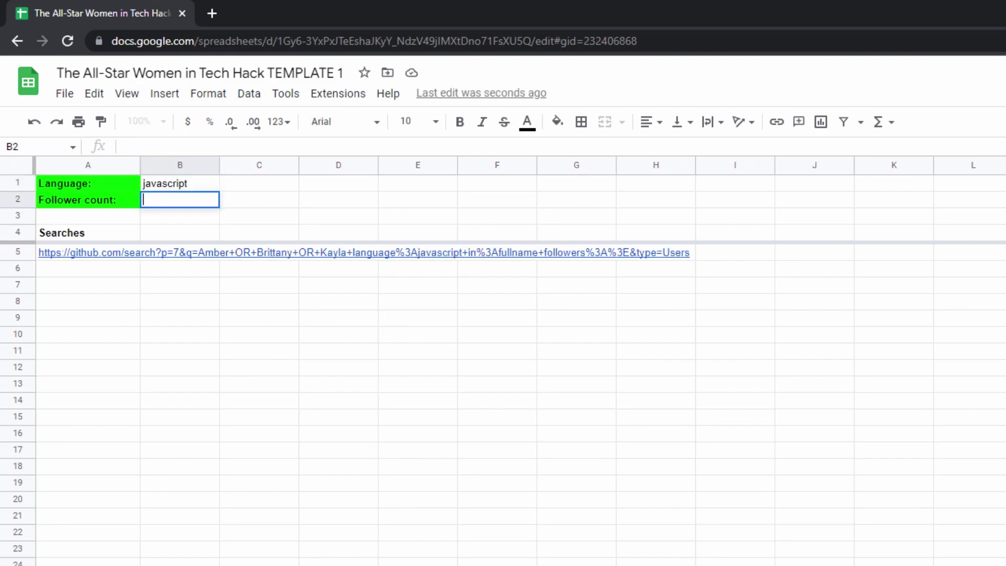
key(Return)
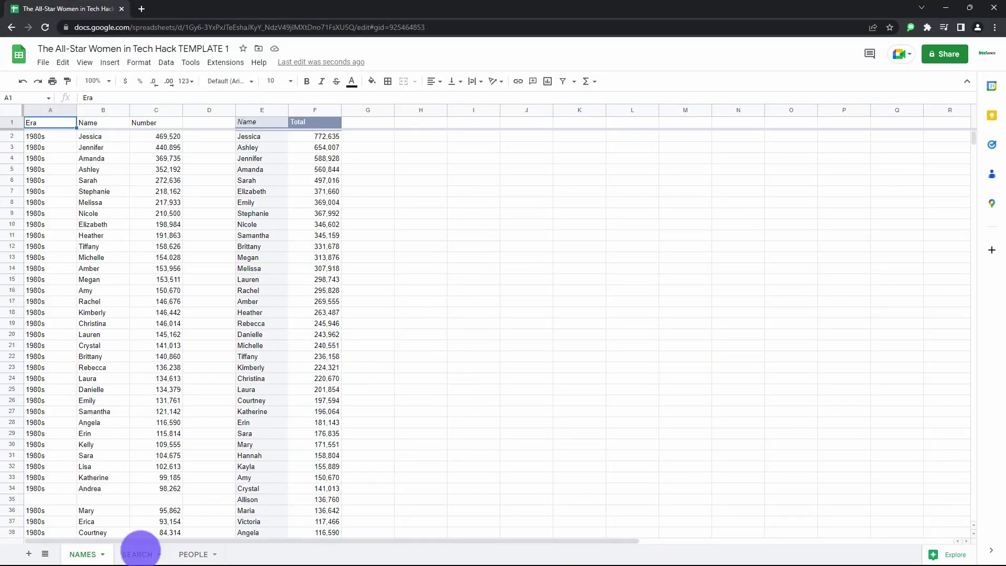
click(139, 555)
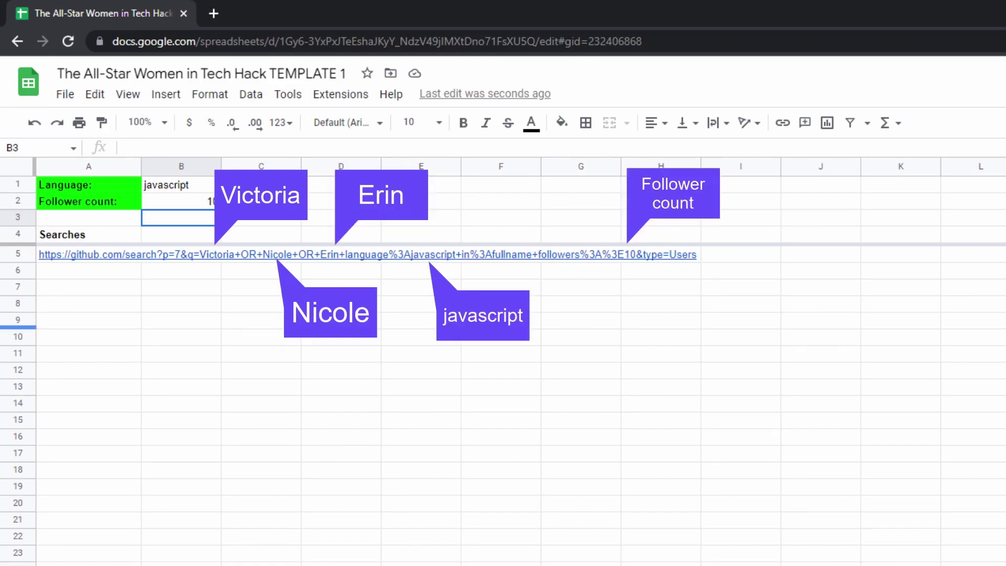
- Open the A5 GitHub search link in a new tab and scroll the 180 user results
click(421, 303)
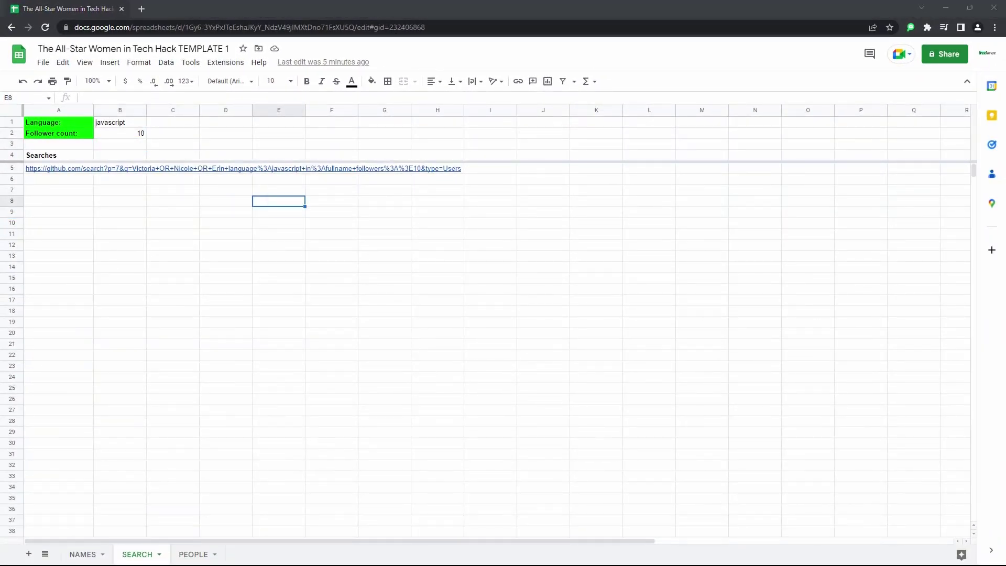
click(64, 169)
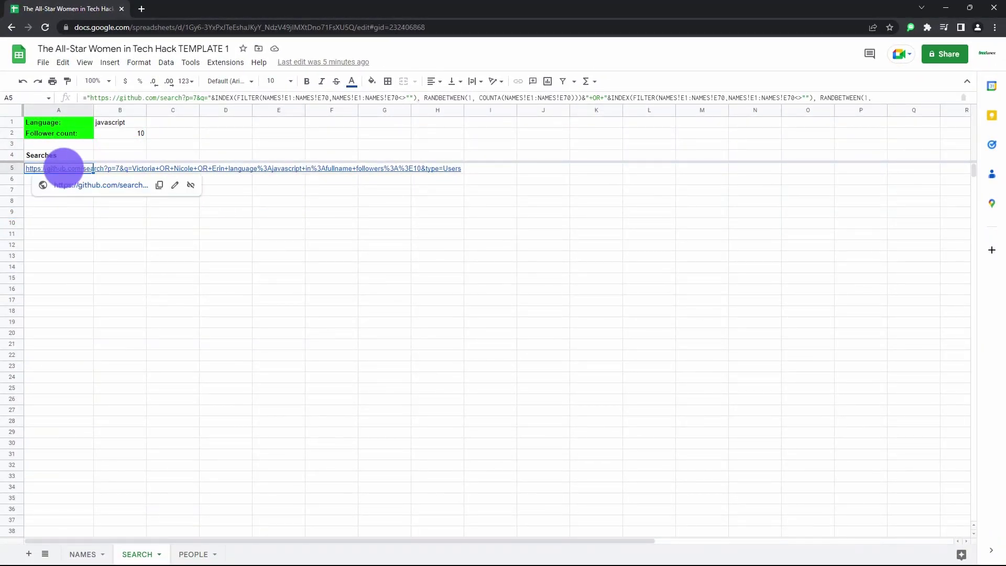
click(74, 184)
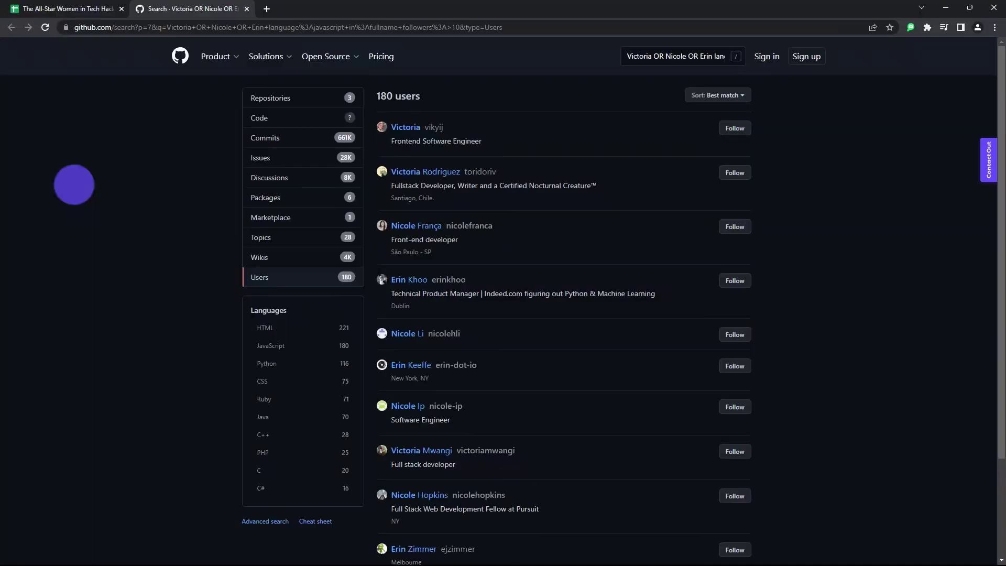
scroll(966, 105, down, 3)
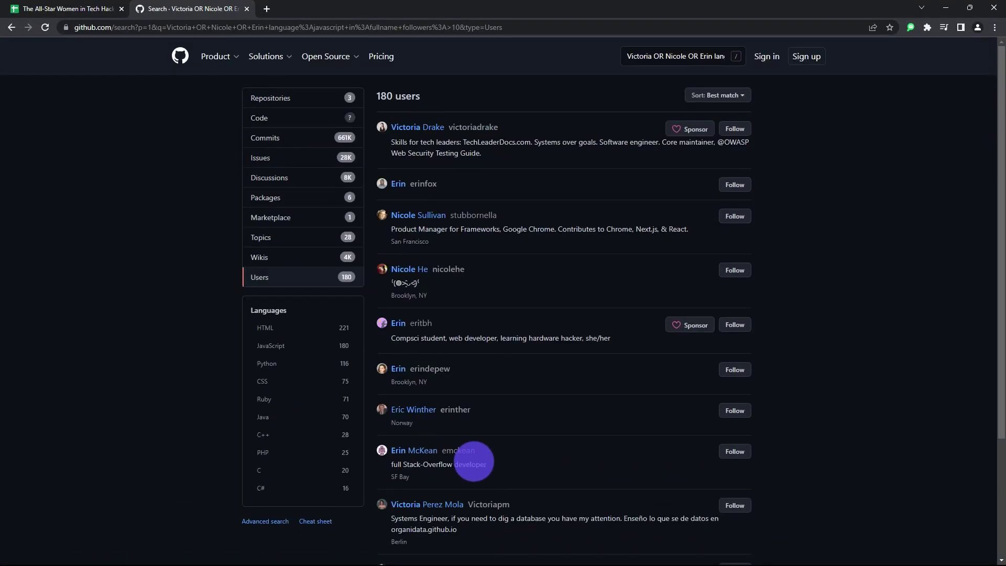
- Scrape the GitHub user results with Instant Data Scraper using a 10-second delay, crawling all pages
click(927, 27)
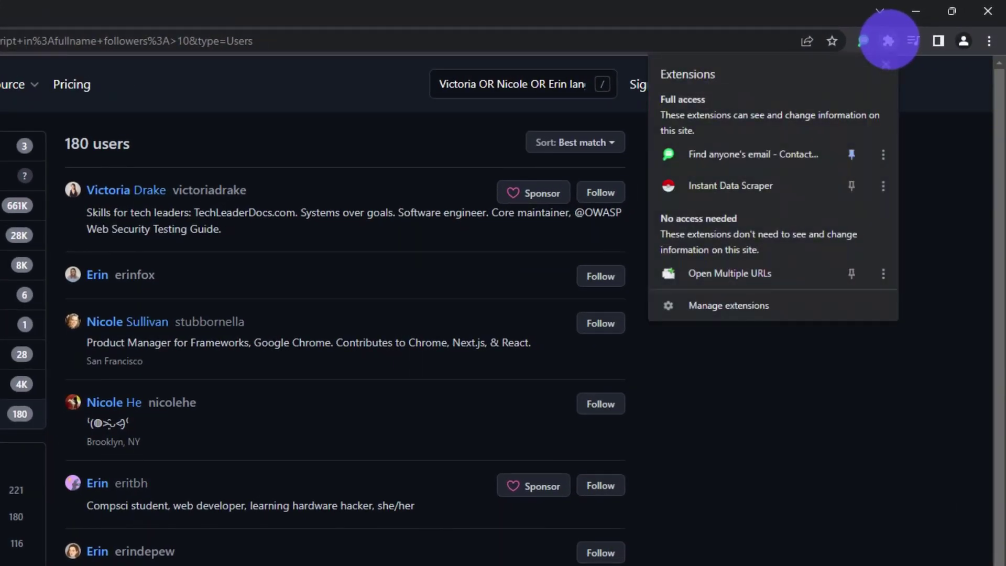
click(818, 186)
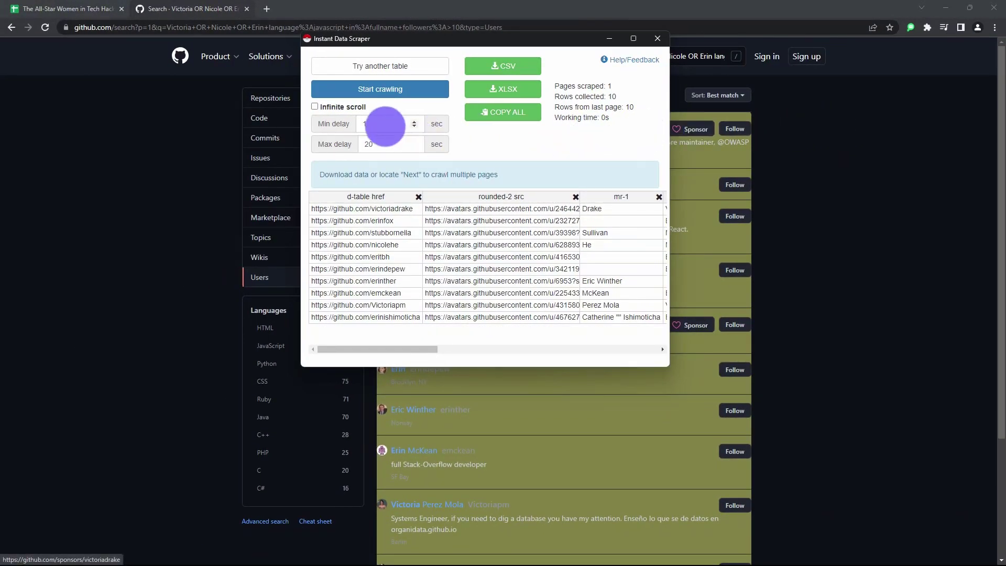
double_click(373, 126)
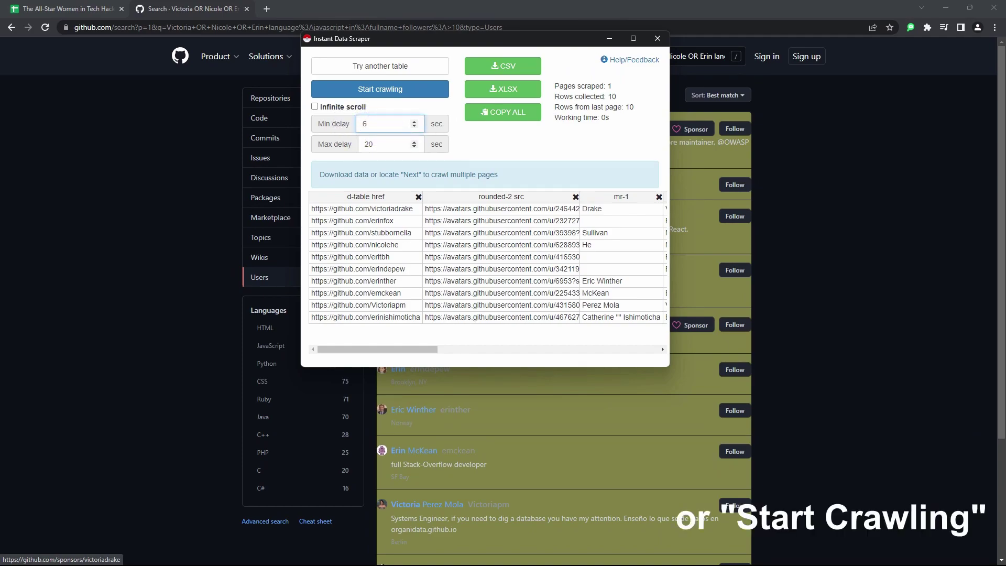
text(10)
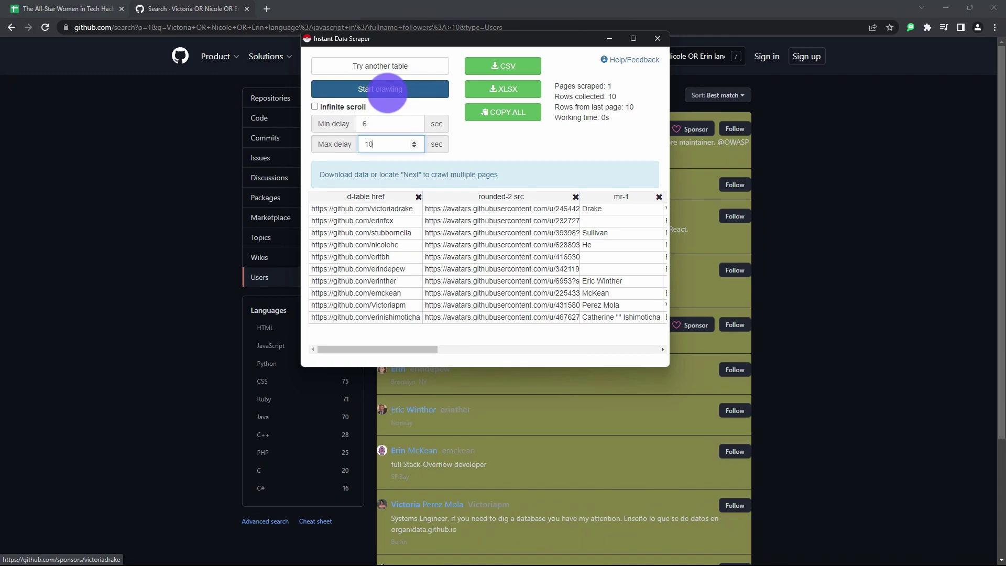
click(388, 90)
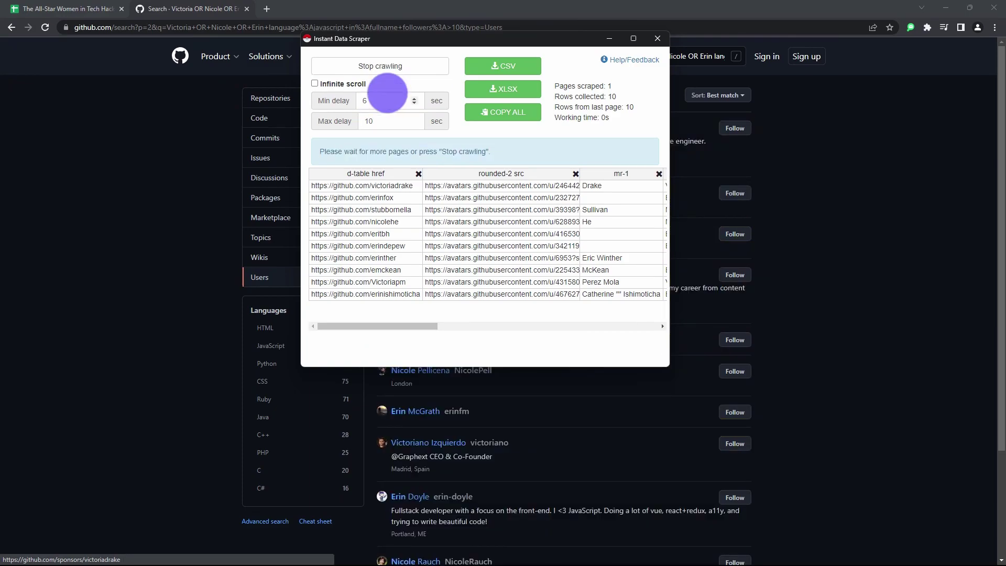
drag(995, 87, 995, 230)
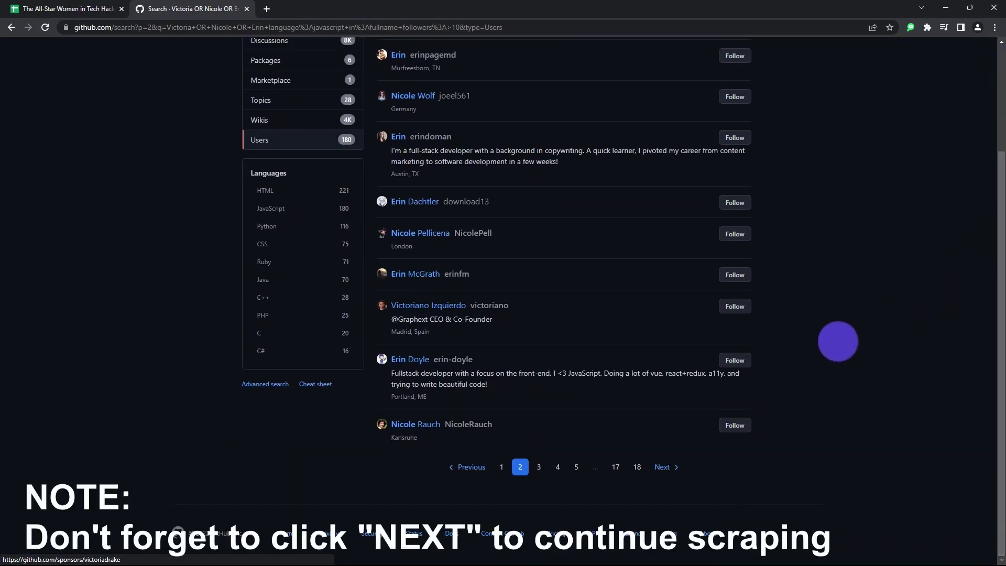
click(666, 467)
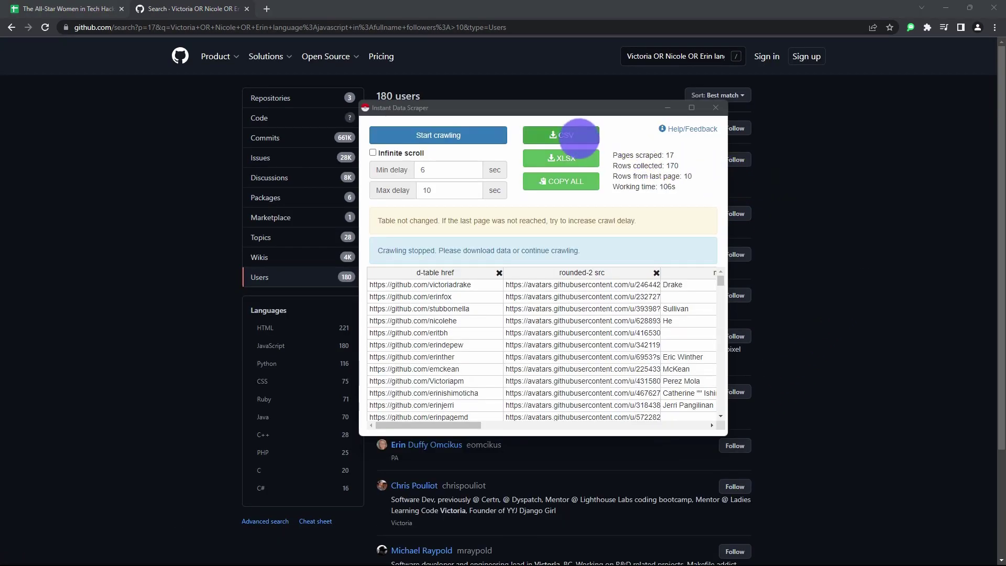
- Download the 170 rows as github.csv, copy them all in WPS, and select B1:J1 in PEOPLE
click(561, 136)
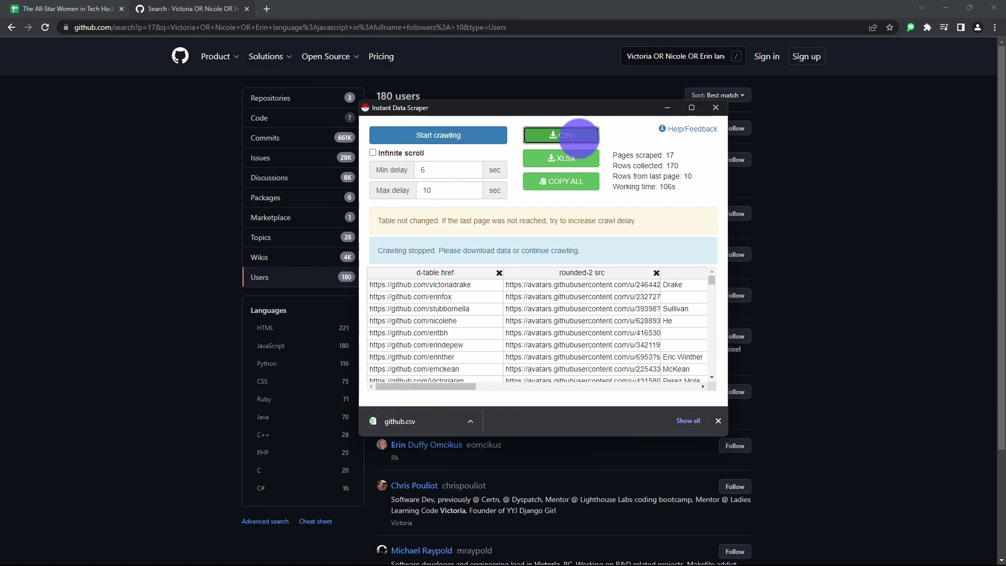
click(463, 421)
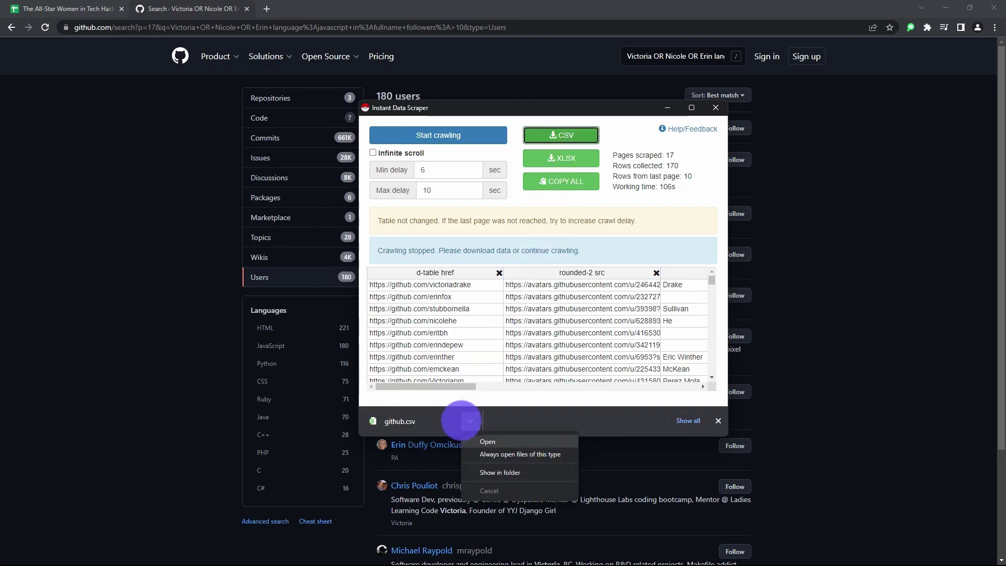
click(488, 441)
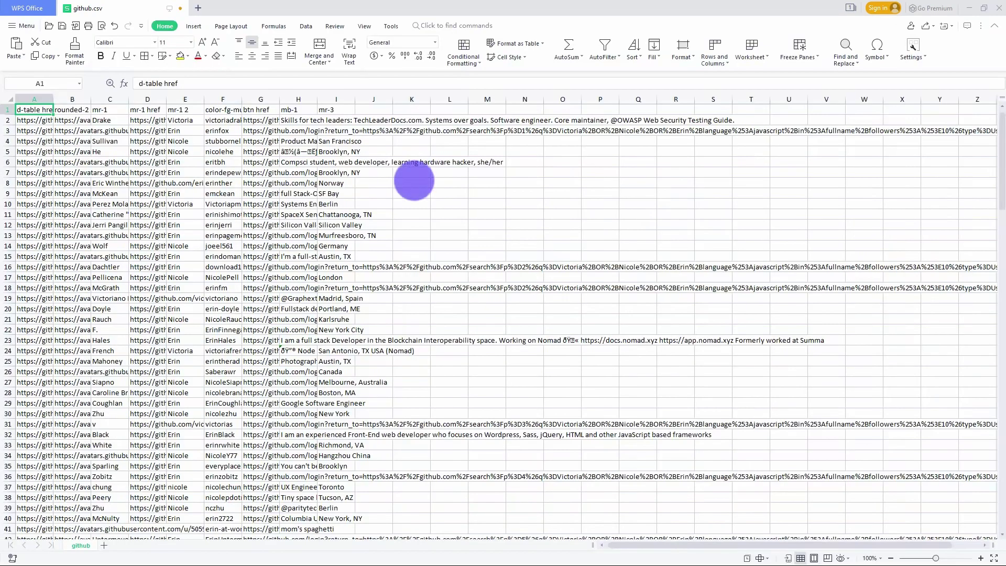
key(ctrl+a)
right_click(40, 111)
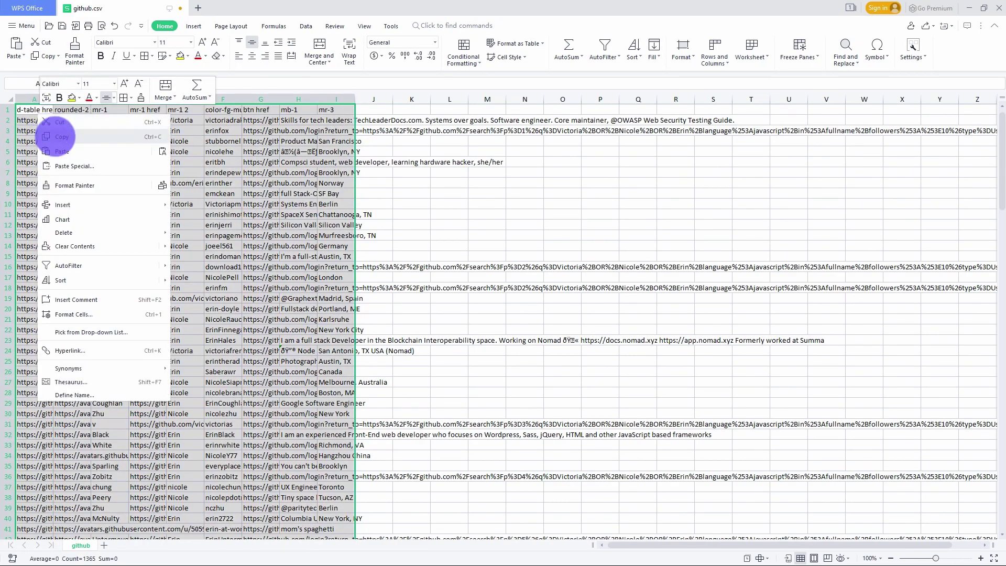
click(62, 137)
key(alt+Tab)
drag(108, 123, 532, 124)
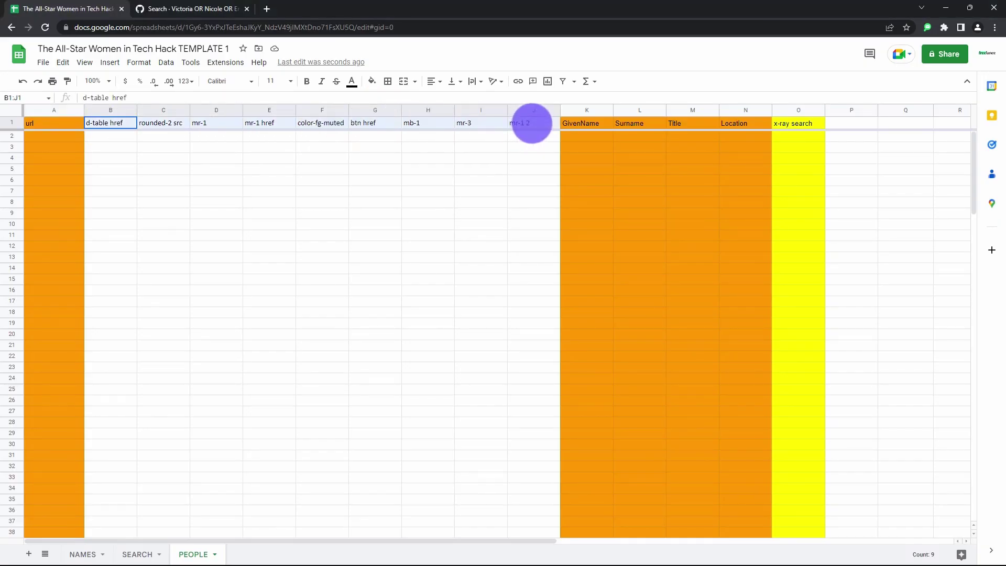
- Paste the scraped github.csv table into the PEOPLE sheet starting at B1
click(99, 124)
key(ctrl+v)
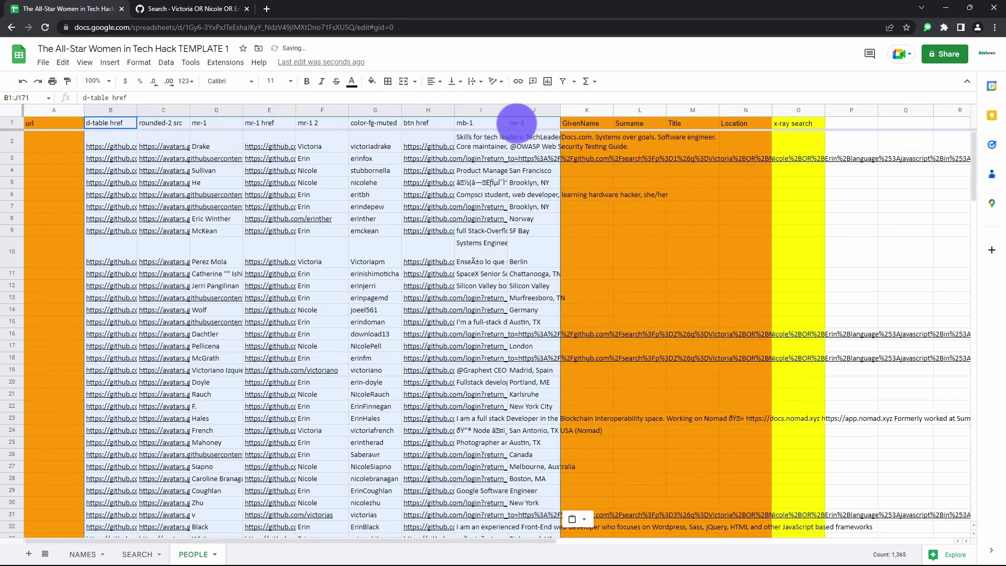
click(532, 122)
- Copy column F names to GivenName, D to Surname, I bios to Title, then select locations
click(316, 110)
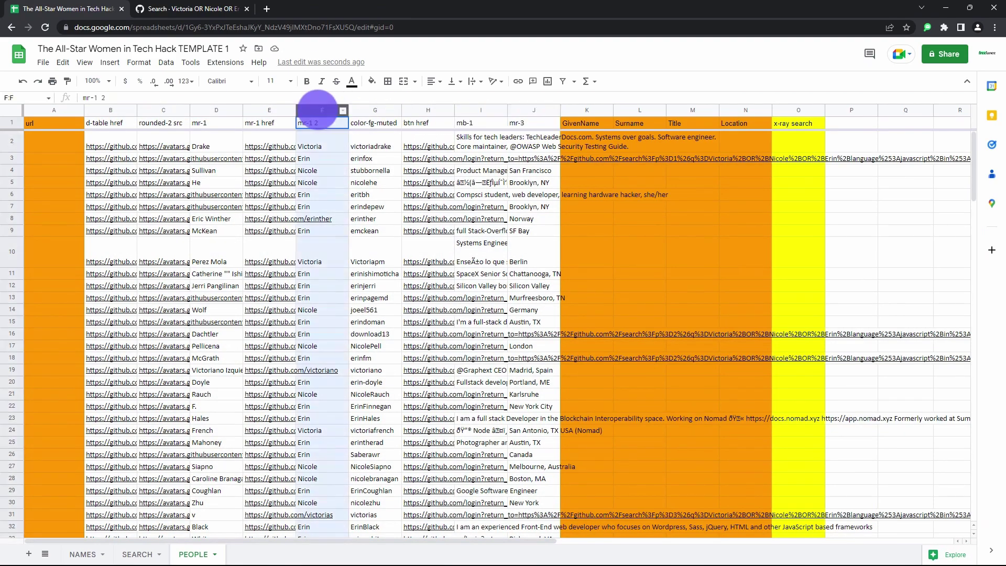
key(ctrl+c)
click(583, 141)
key(ctrl+v)
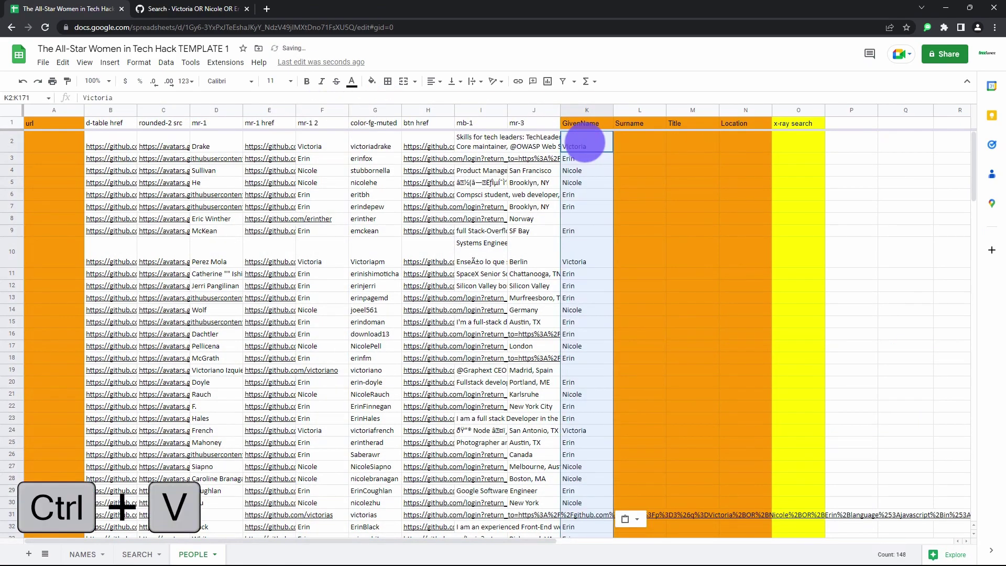
click(216, 110)
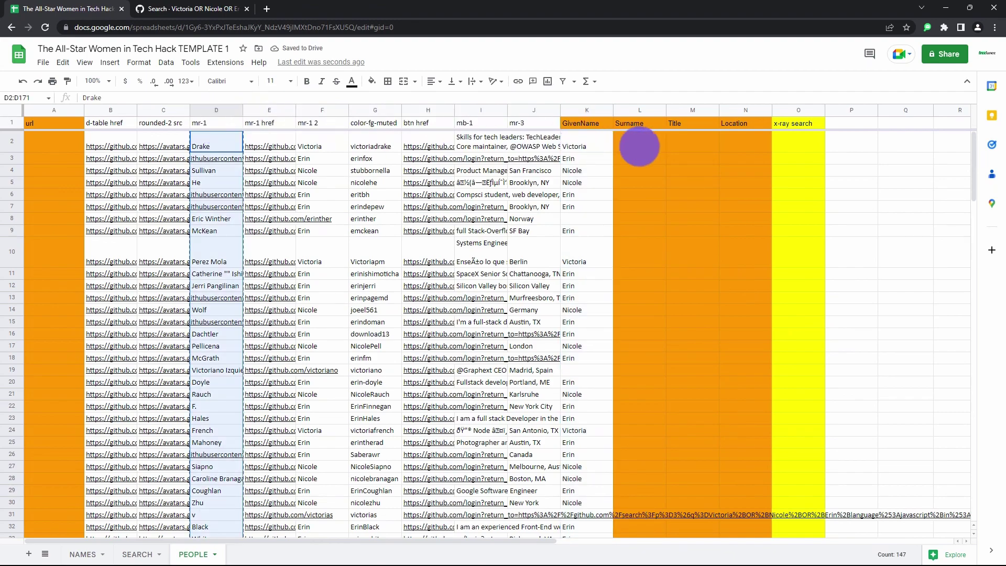
click(639, 143)
key(ctrl+v)
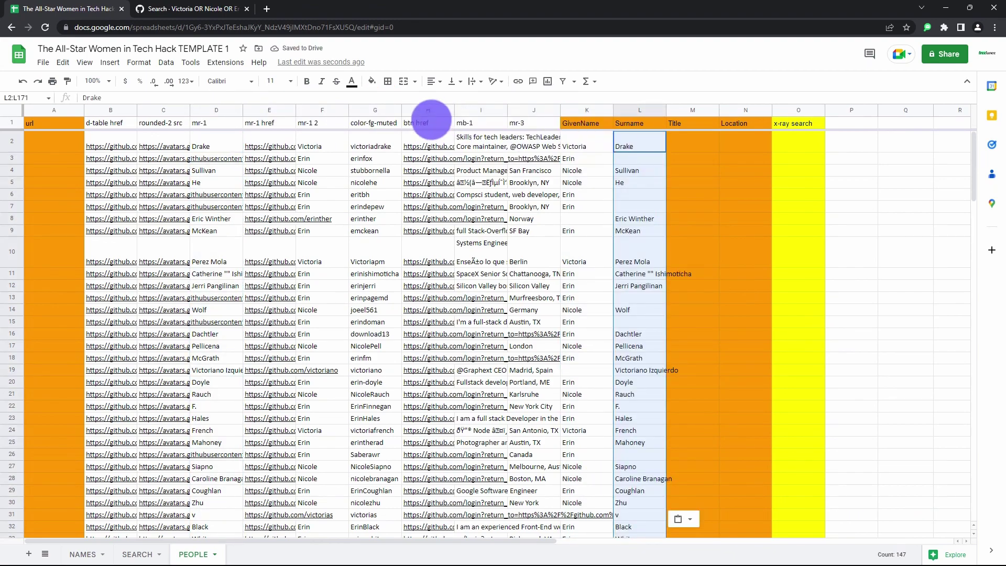
click(473, 110)
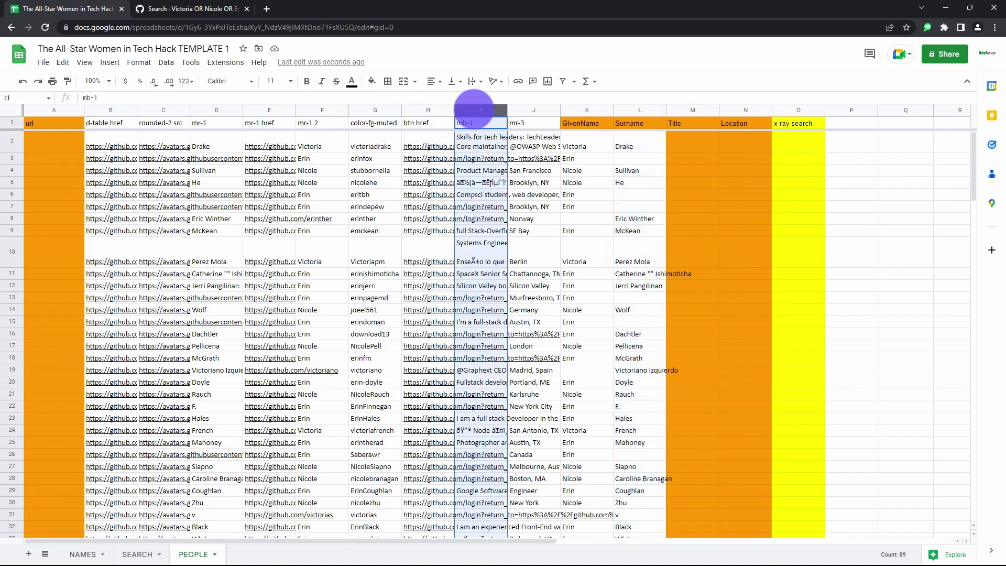
click(692, 141)
key(ctrl+v)
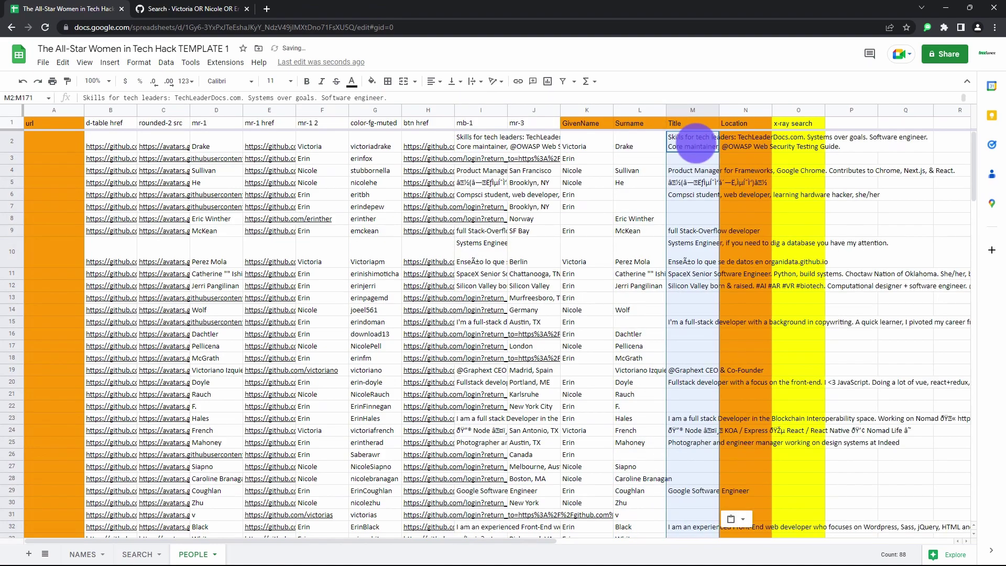
click(527, 109)
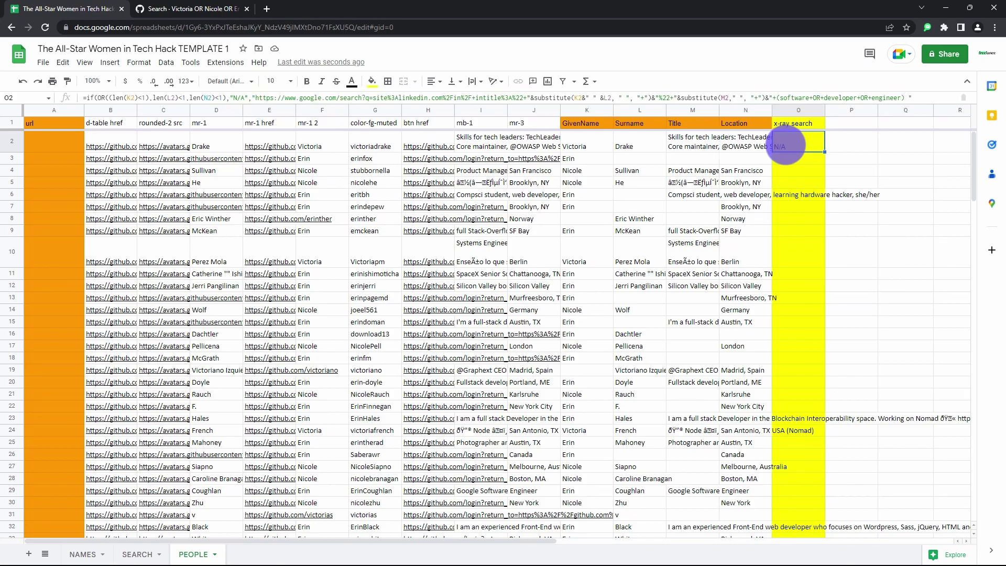
- Fill the x-ray search formula from O2 down to O171
key(ctrl+c)
key(ctrl+shift+Down)
key(ctrl+v)
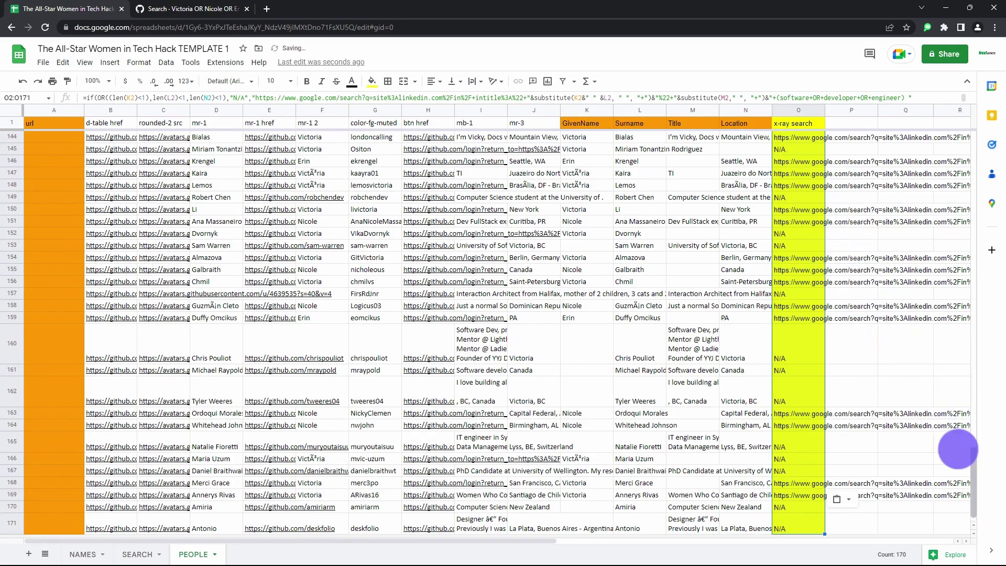
scroll(984, 350, up, 7)
drag(984, 350, 980, 134)
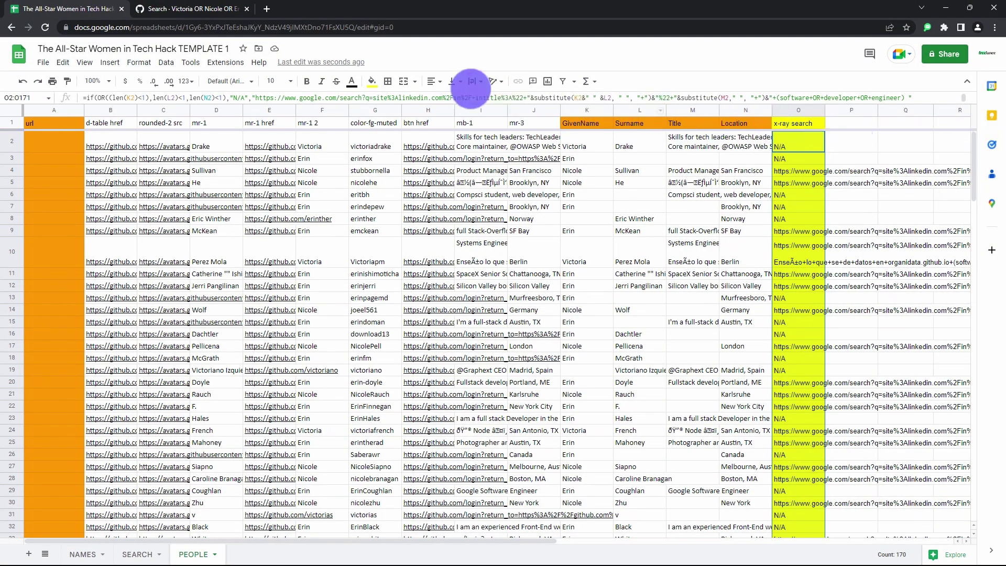
- Sort the sheet A to Z by column O
click(169, 60)
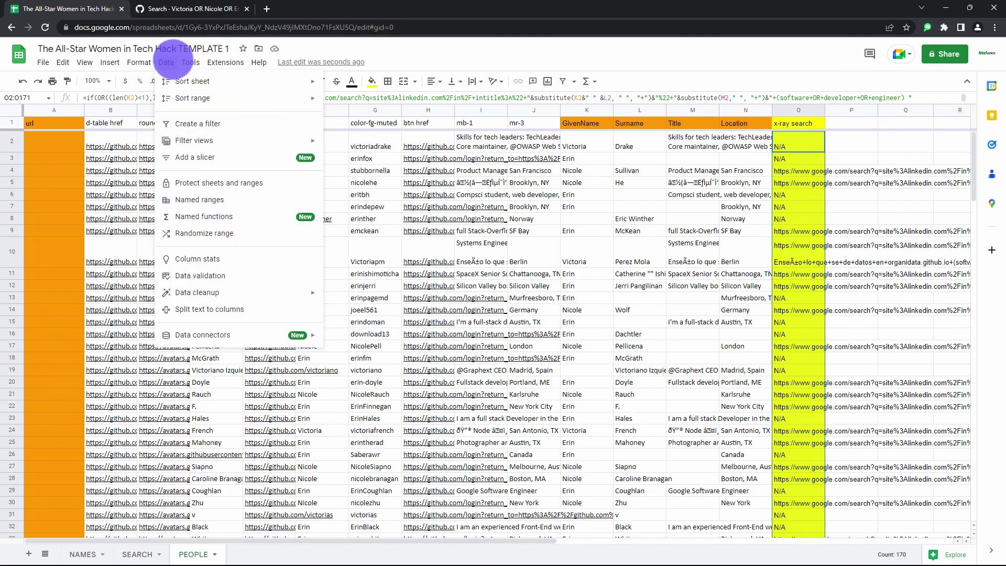
mouse_move(177, 82)
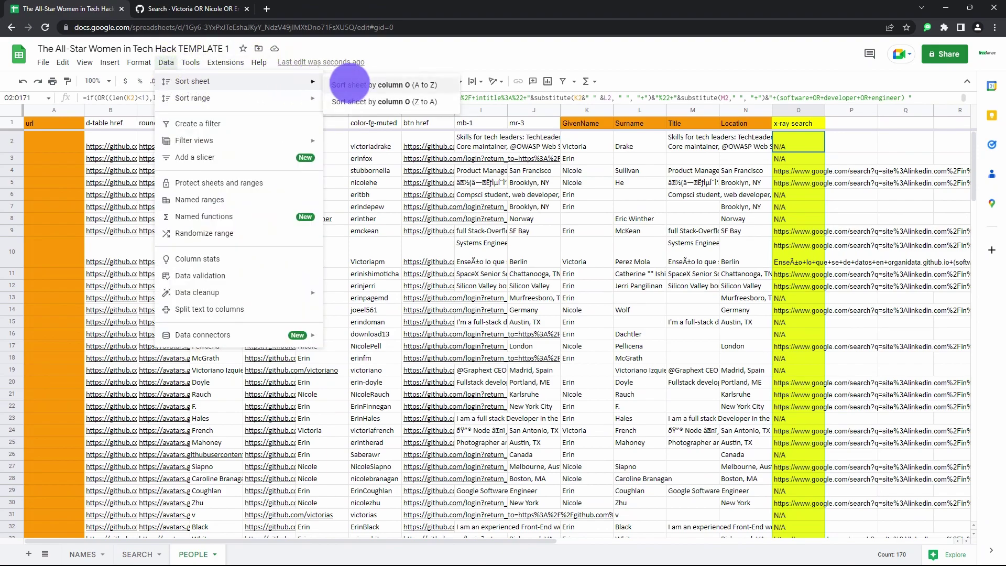
click(350, 85)
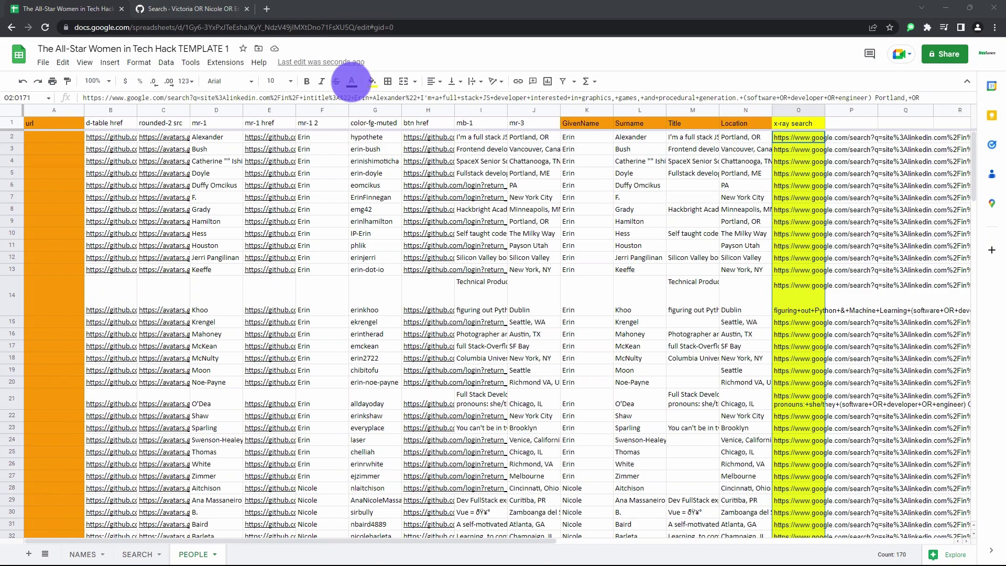
- Clear rows 101 to 171, which have no search URL
drag(975, 152, 975, 360)
click(955, 355)
click(13, 237)
key(ctrl+shift+Down)
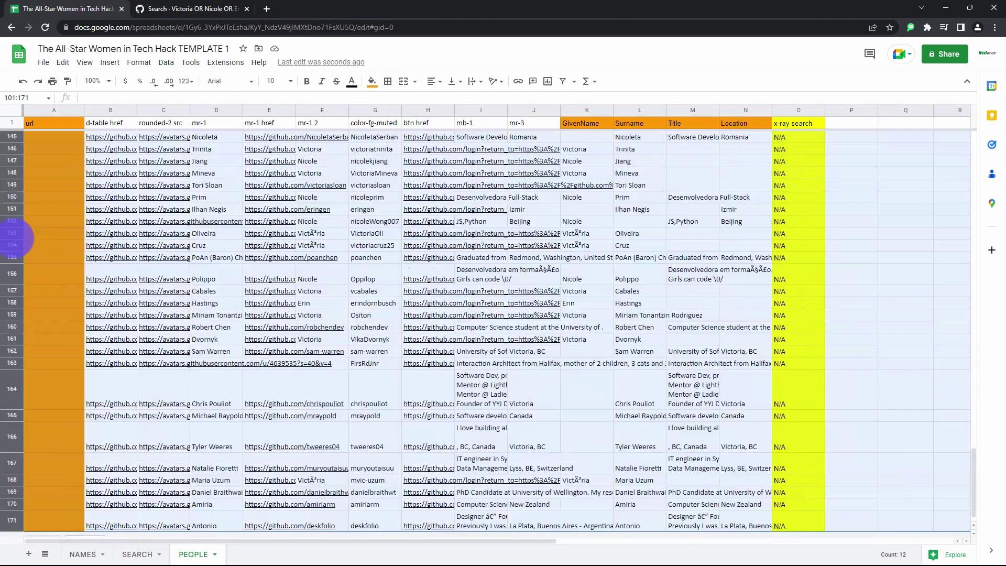
key(Delete)
- Fill columns K–N orange, copy the URLs in O2:O20, and start a new browser tab
drag(974, 482, 988, 141)
click(587, 110)
shift+click(745, 110)
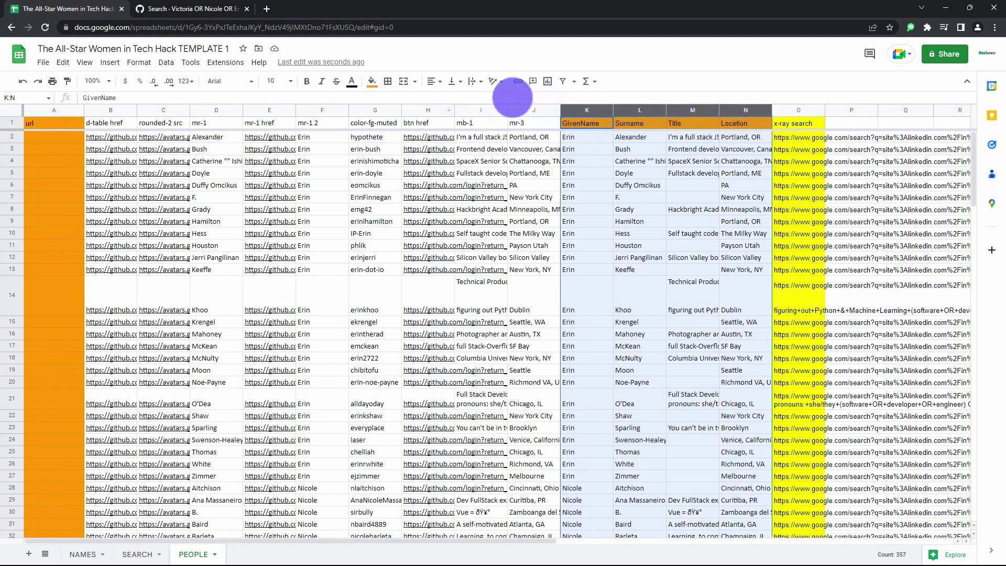
click(372, 82)
click(398, 131)
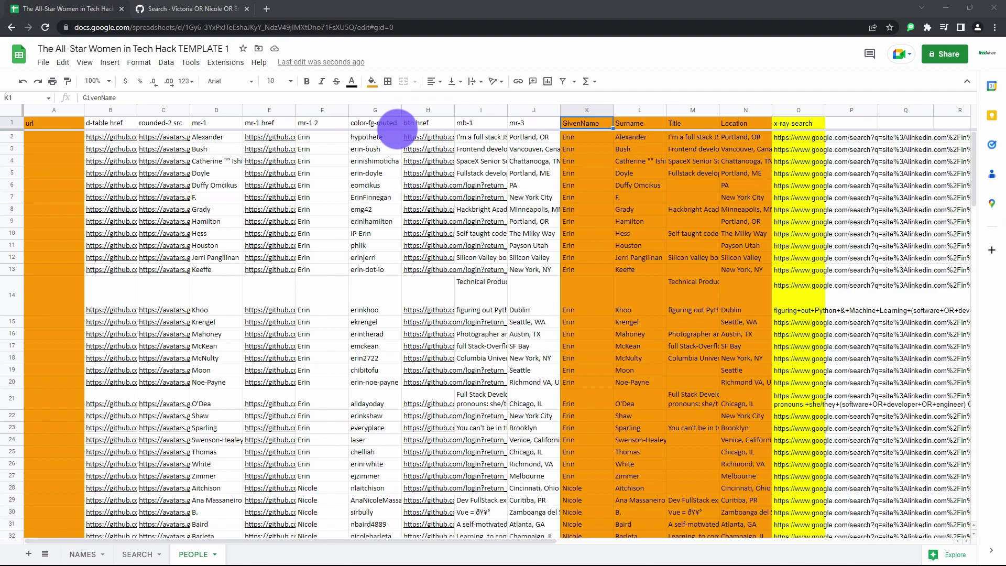
drag(797, 138, 808, 399)
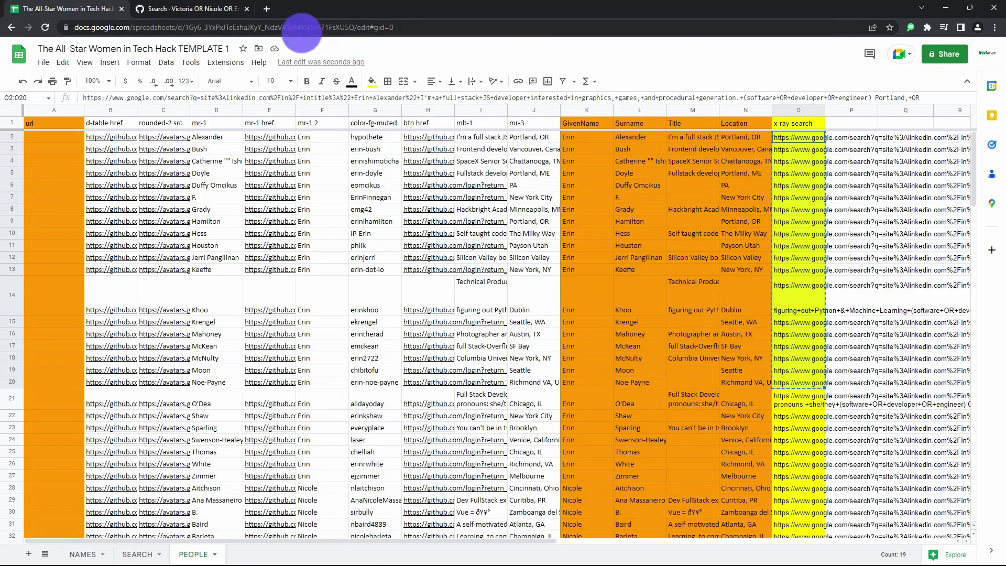
click(267, 9)
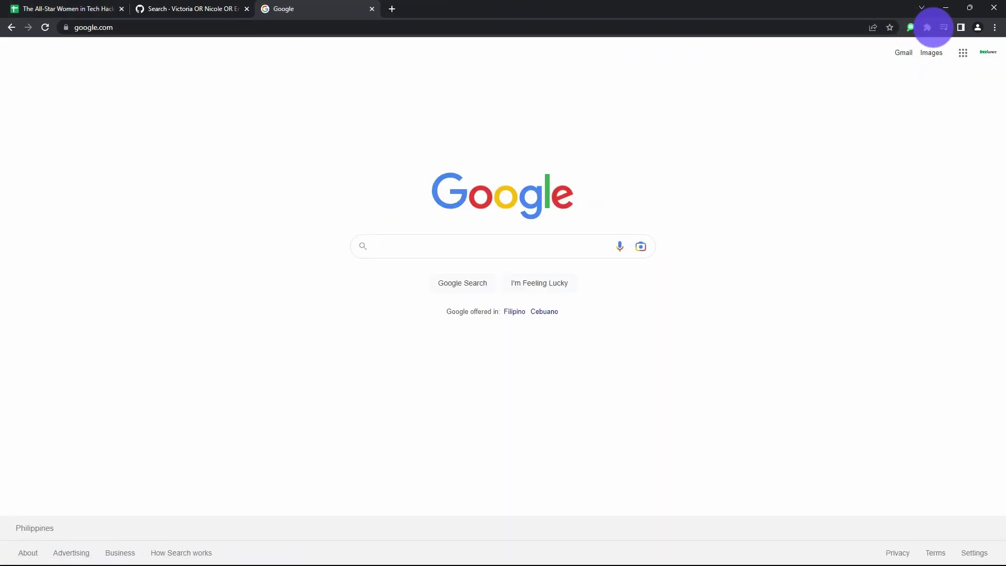
- Paste the 20 copied x-ray URLs into Open Multiple URLs and open them as lazy-loaded tabs
click(928, 27)
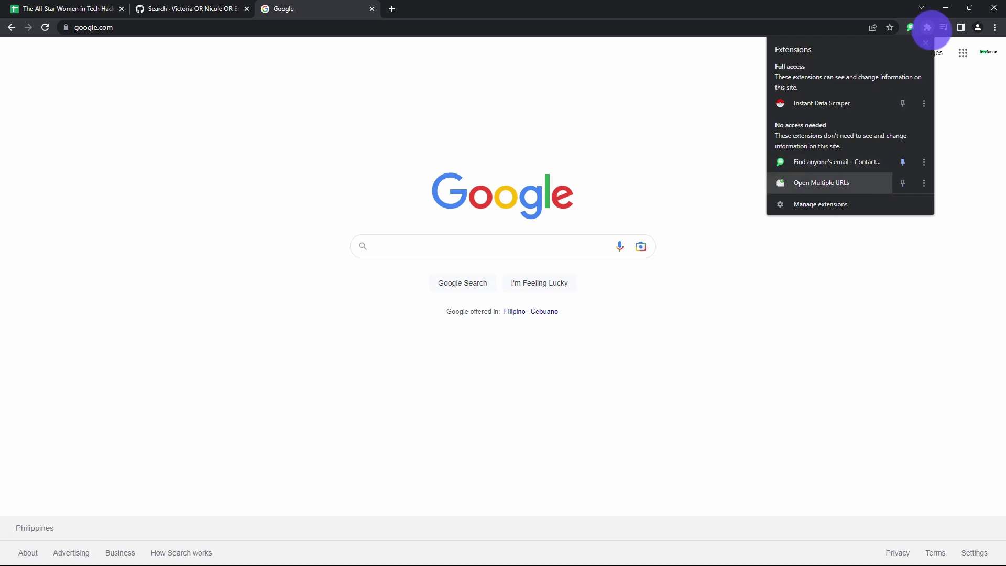
click(834, 183)
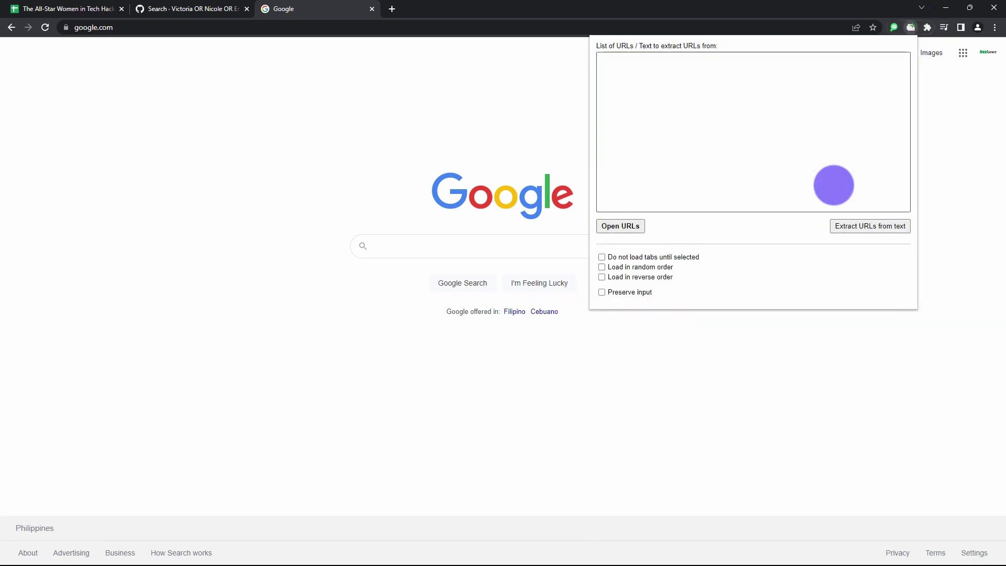
key(ctrl+v)
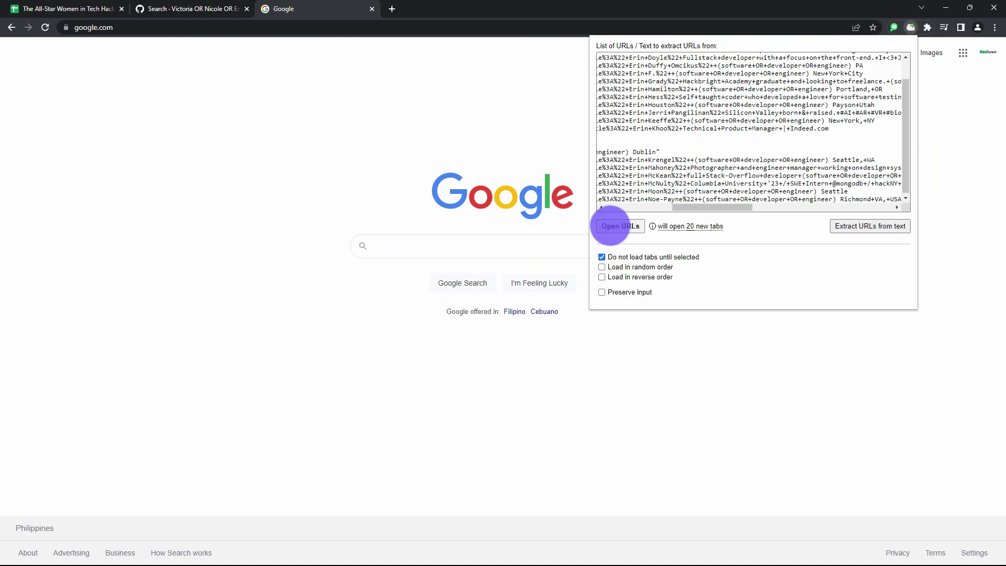
click(610, 225)
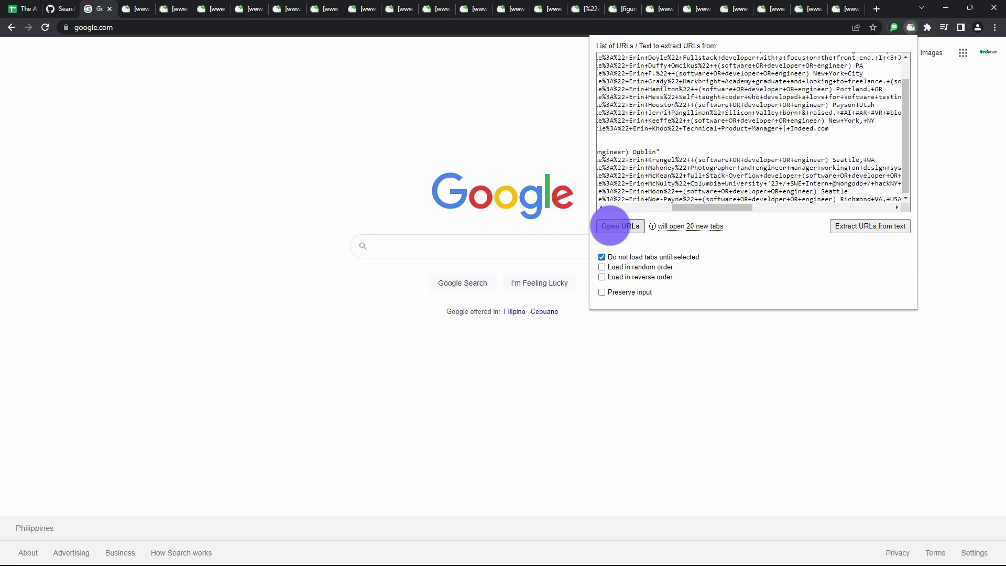
- Close empty search tabs and copy the Full-Stack Developer's LinkedIn profile link
click(141, 9)
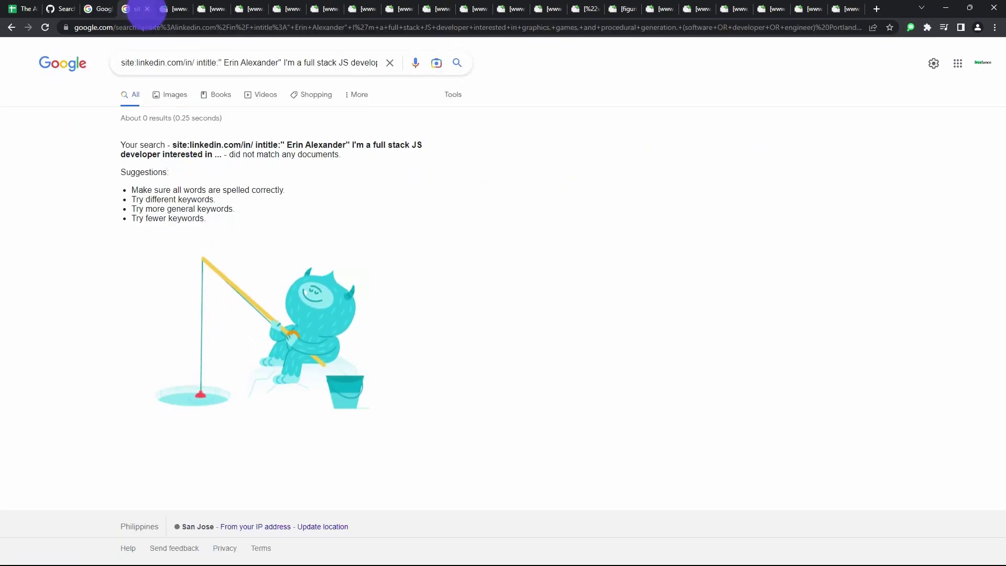
middle_click(138, 9)
middle_click(139, 9)
middle_click(138, 9)
middle_click(137, 9)
middle_click(136, 9)
click(200, 152)
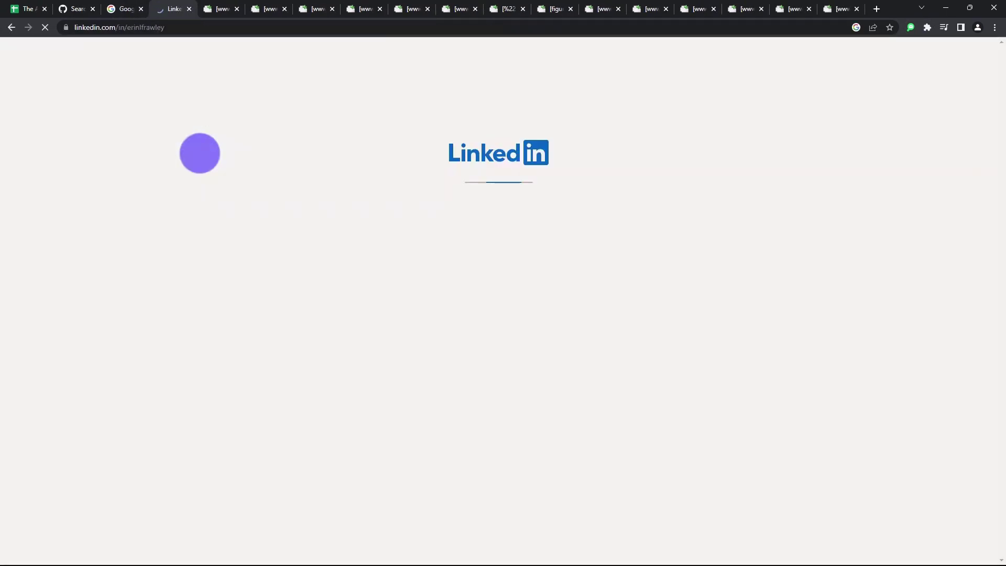
click(11, 28)
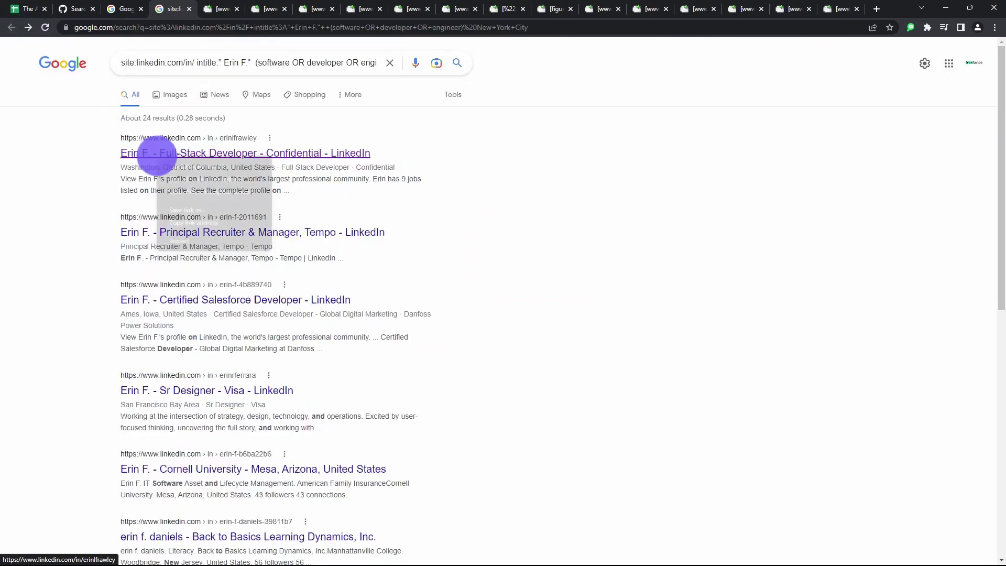
right_click(153, 153)
click(203, 218)
click(27, 9)
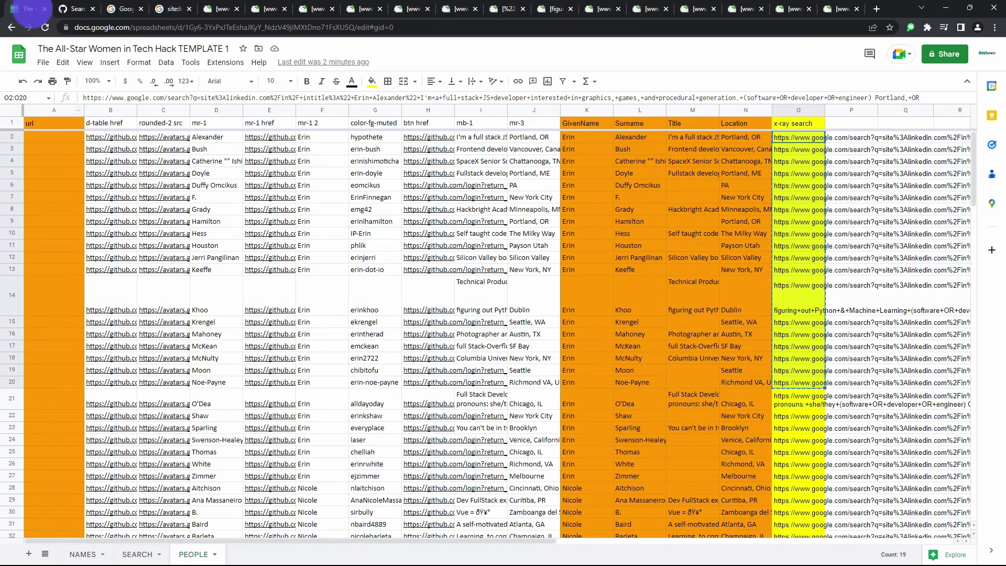
- Copy the next woman's LinkedIn profile link and bring it back to the sheet's url column
click(175, 9)
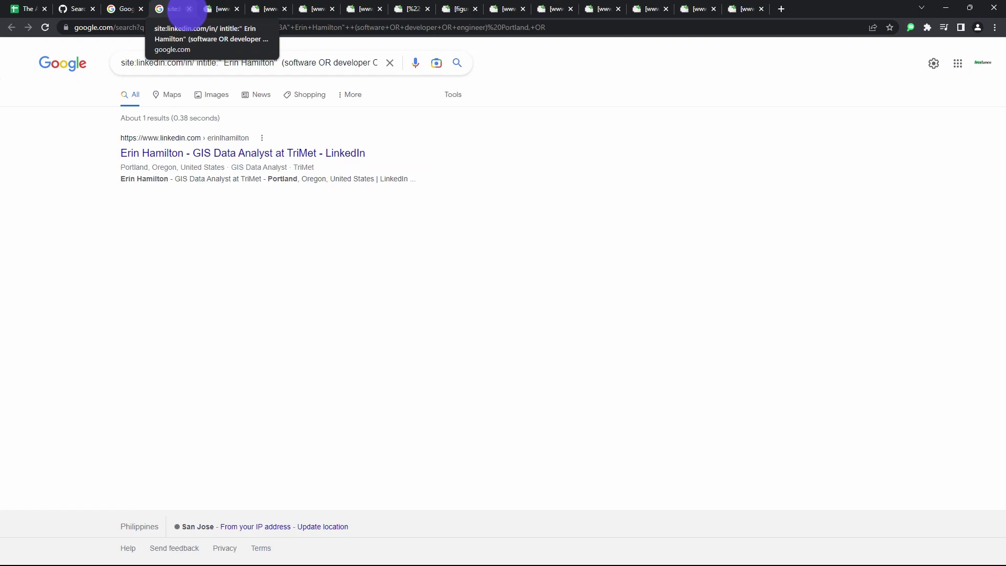
click(203, 151)
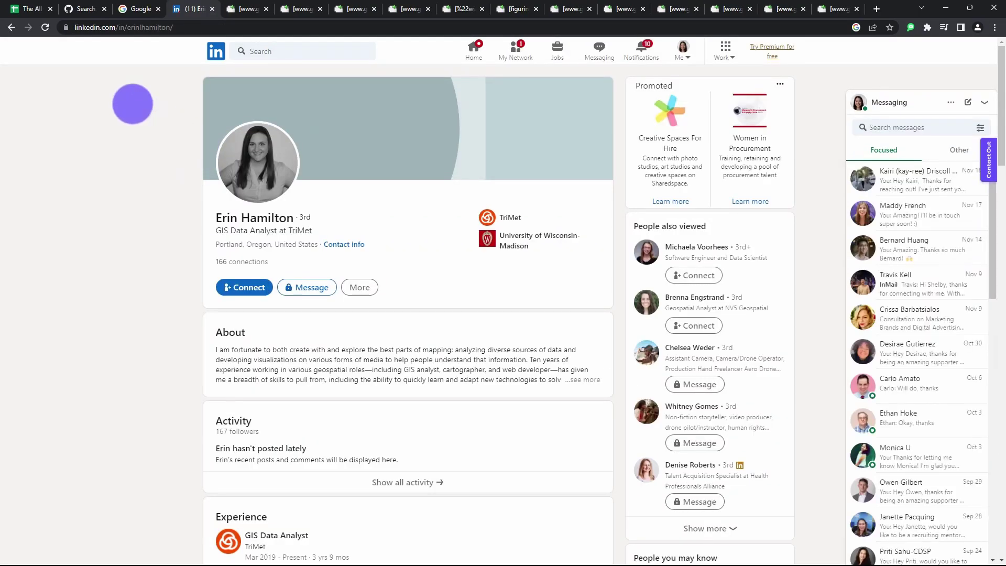
key(alt+Left)
right_click(155, 149)
click(184, 209)
click(36, 9)
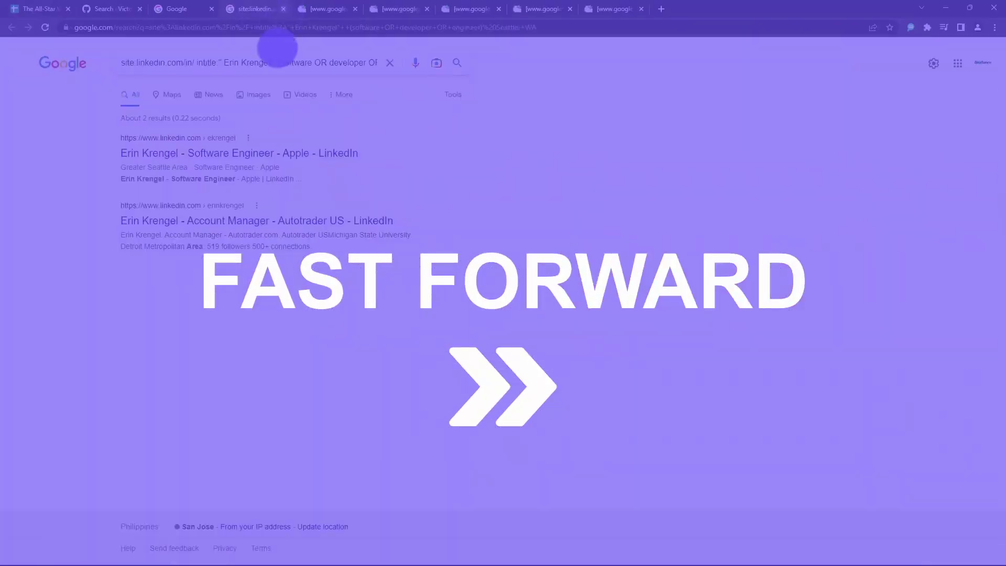
click(261, 155)
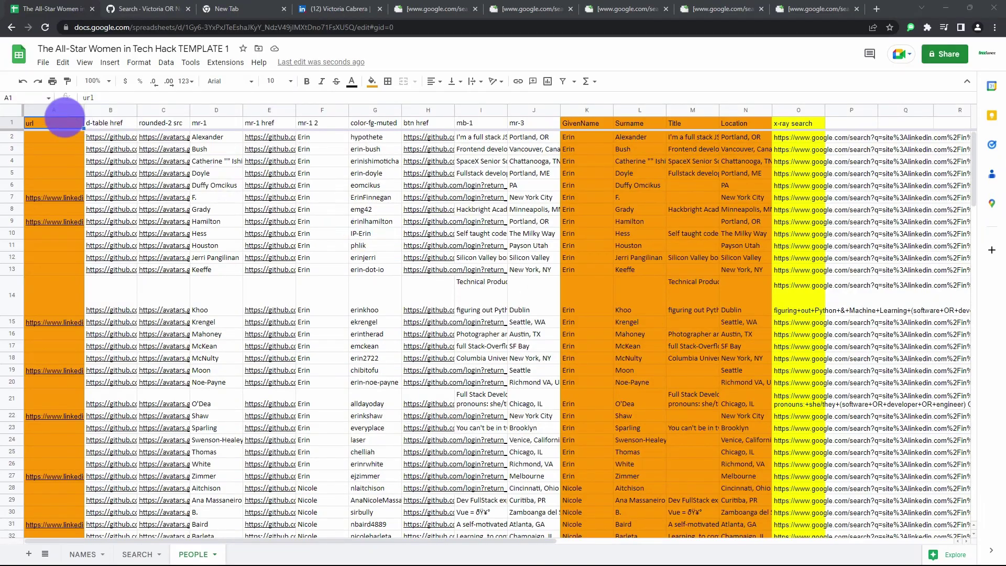
right_click(54, 110)
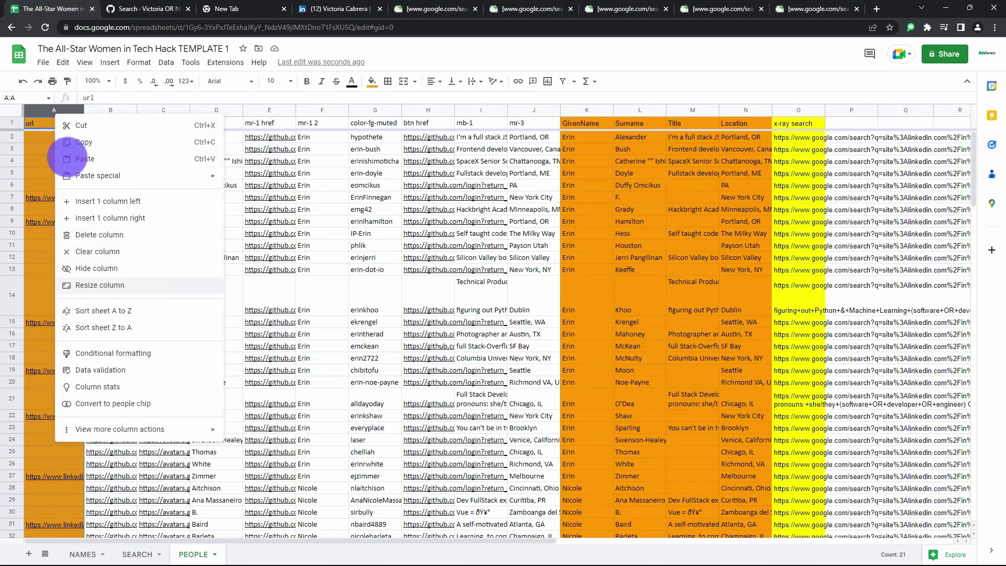
- Paste the LinkedIn links into column A and clear leftover rows 22 to 171
click(108, 309)
scroll(11, 419, down, 2)
click(60, 318)
key(ctrl+shift+Down)
key(Delete)
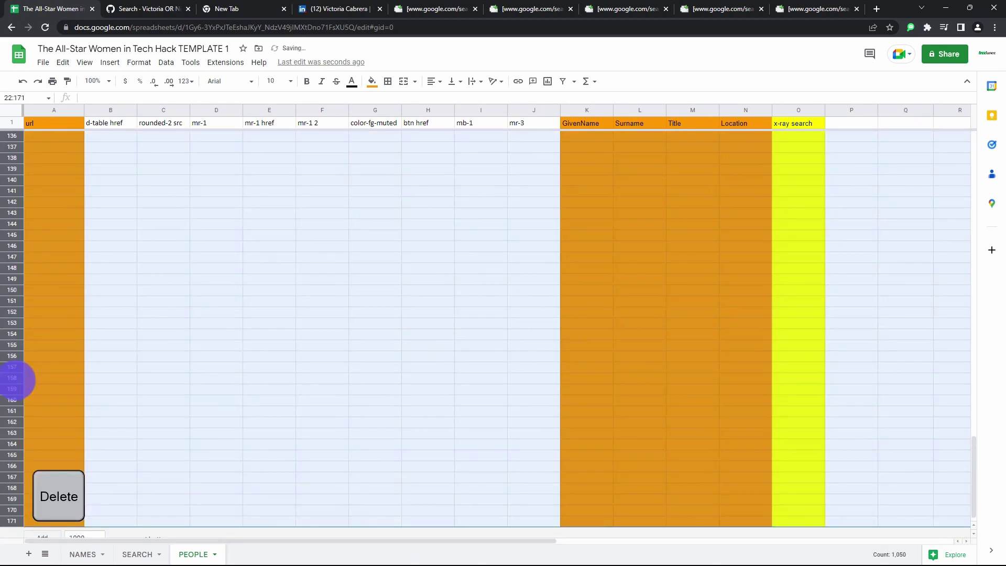
drag(975, 498, 959, 225)
click(716, 411)
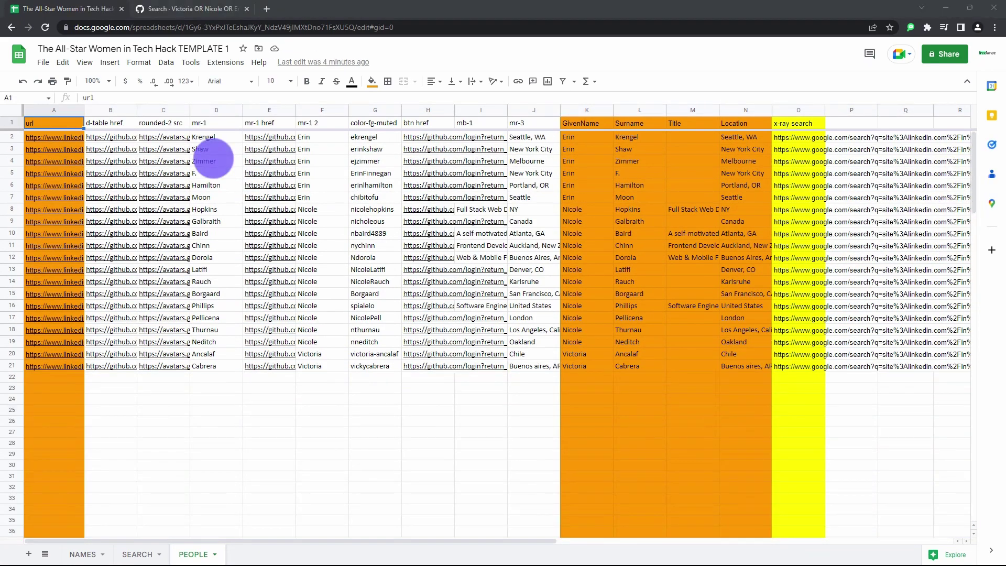
- Download the PEOPLE sheet as a comma-separated values (.csv) file
click(43, 62)
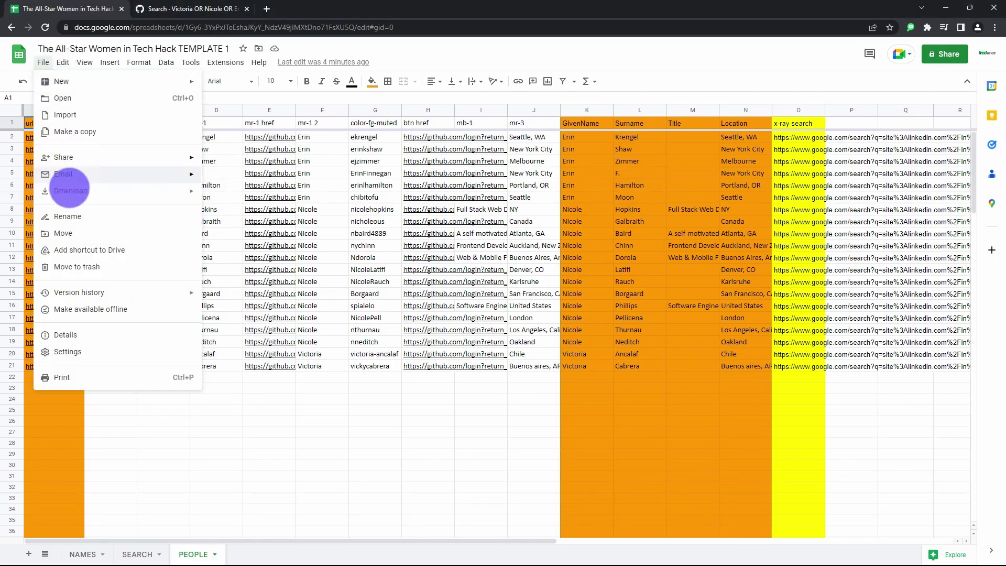
mouse_move(71, 191)
click(269, 257)
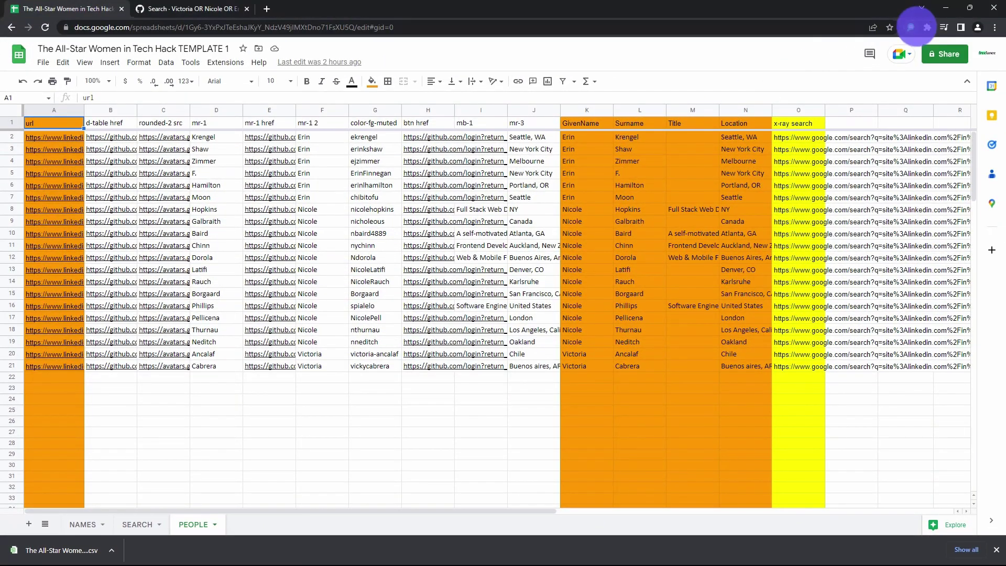
click(912, 26)
- Upload the PEOPLE CSV to ContactOut Enrichment by LinkedIn URL and submit it for processing
click(897, 48)
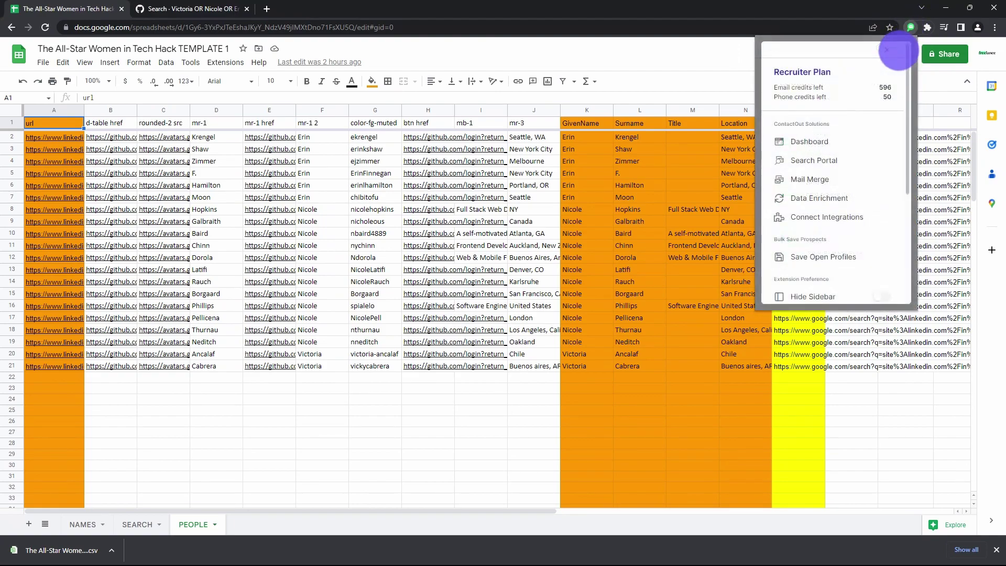
click(849, 137)
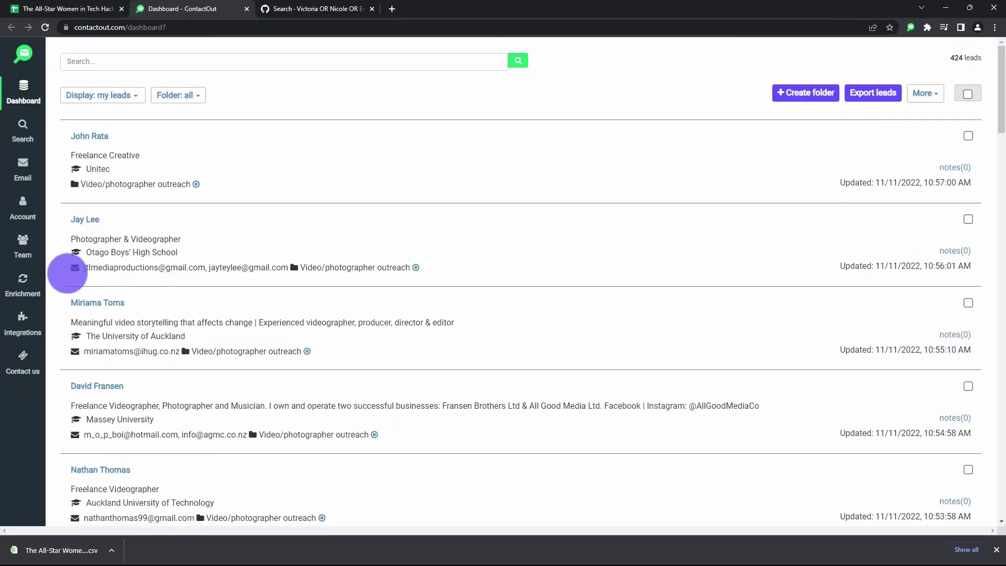
click(22, 281)
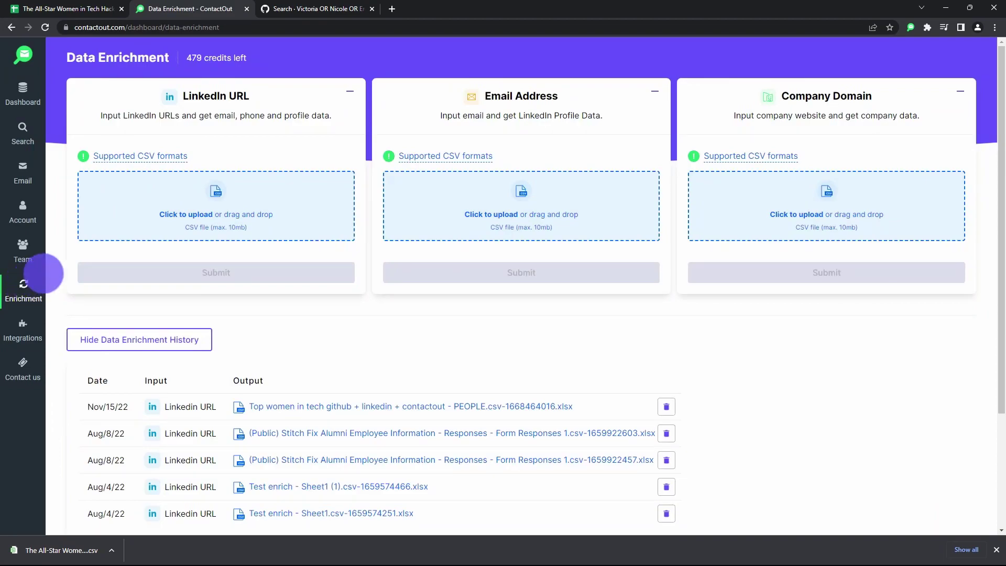
click(215, 210)
click(162, 99)
click(414, 266)
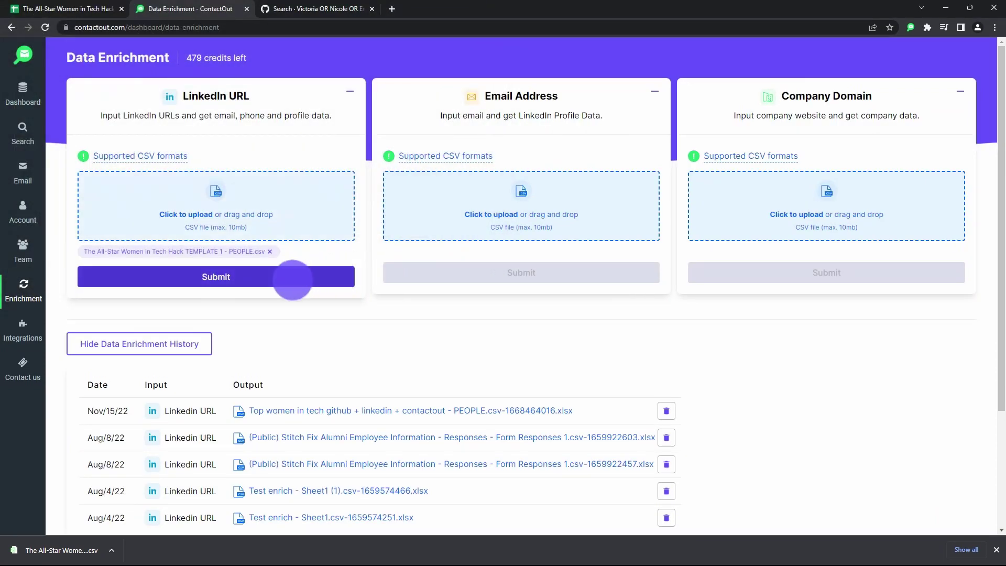
click(292, 278)
click(514, 302)
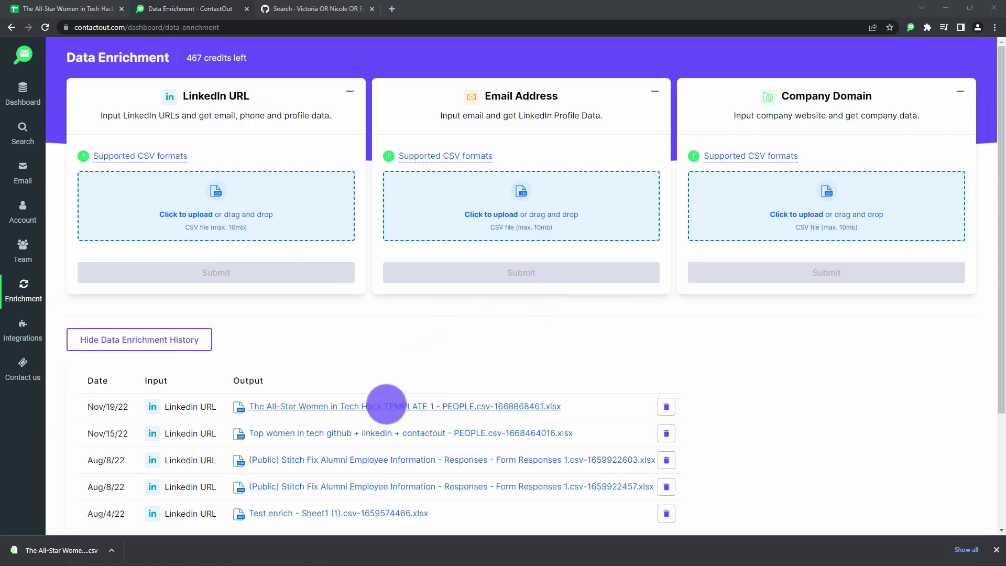
- Download the enriched xlsx output file and open it in WPS Office
click(386, 406)
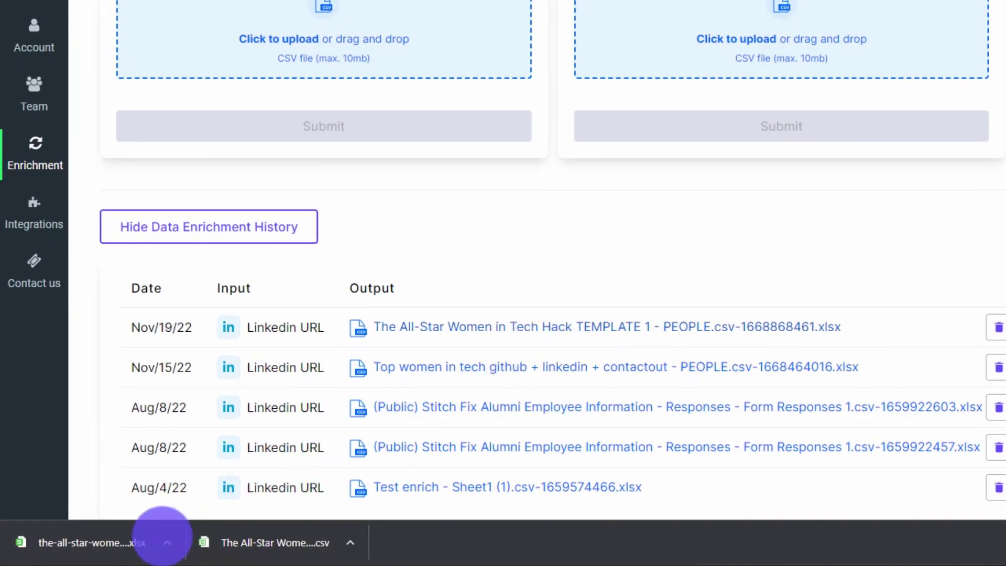
click(168, 543)
click(160, 456)
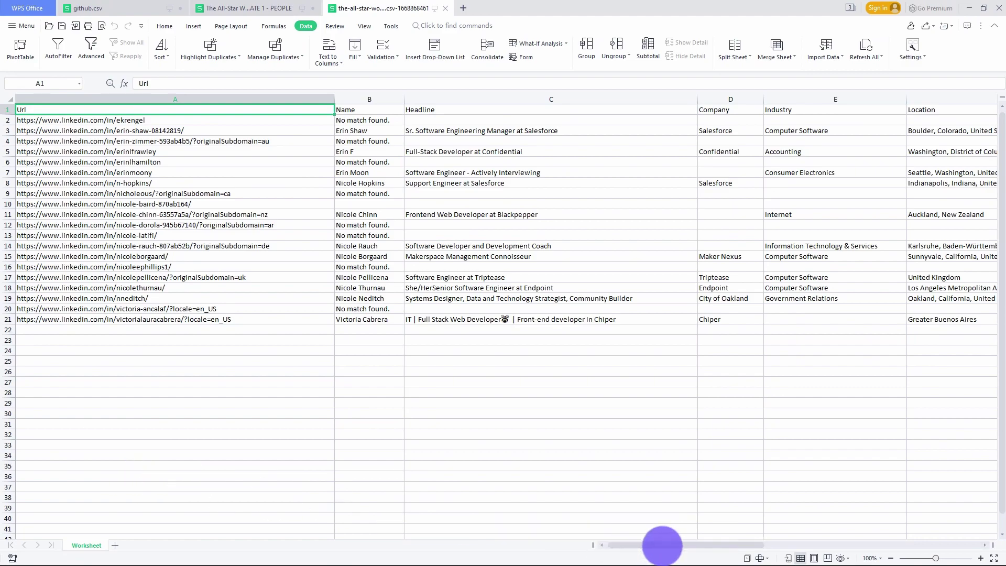
- Scroll across the enriched file's name, headline, company and location columns in WPS Office
drag(663, 545, 802, 545)
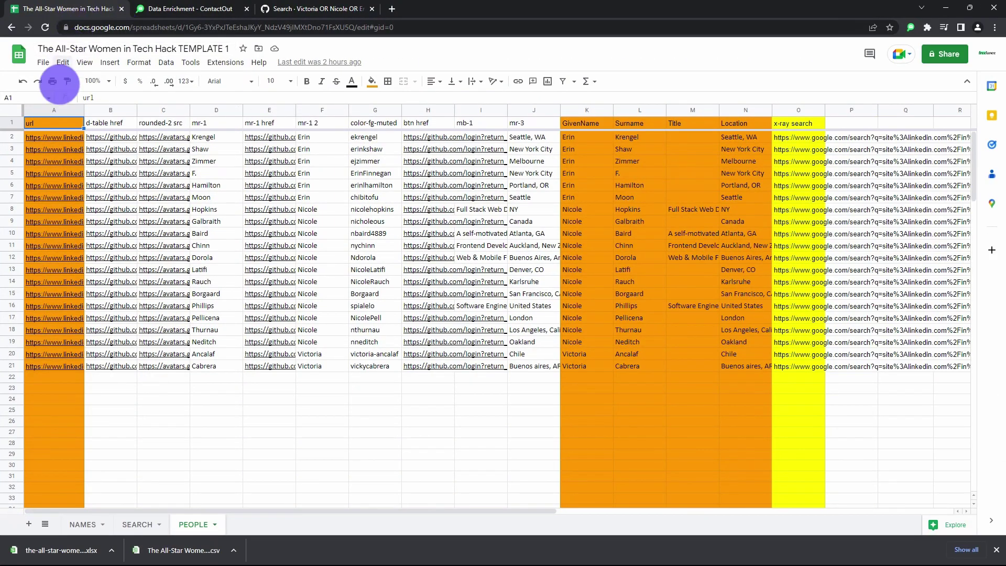
- Open the GitHub profile linked in cell B3, view its 27 repositories, then open JavaScript-30
click(112, 149)
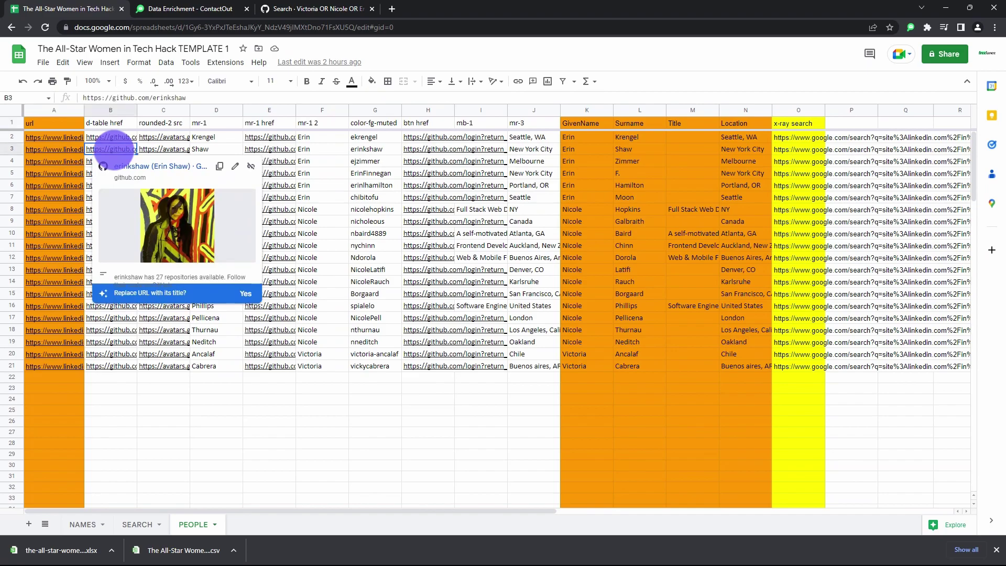
click(139, 167)
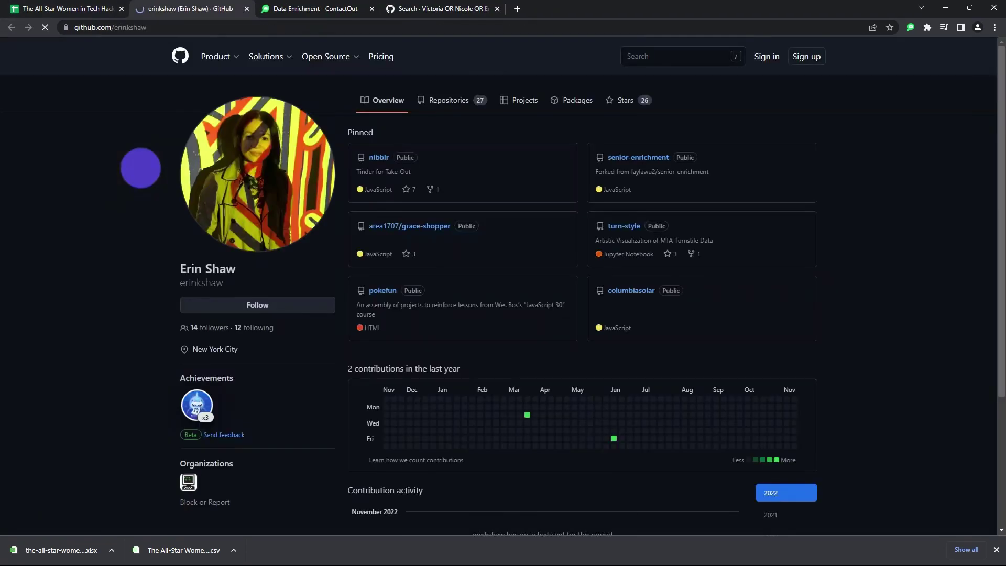
click(457, 102)
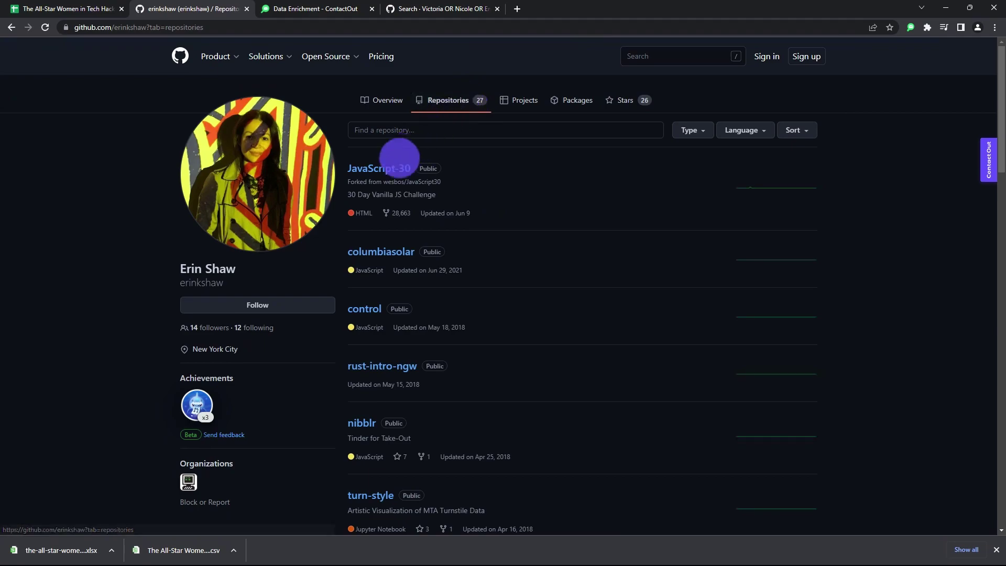
click(391, 166)
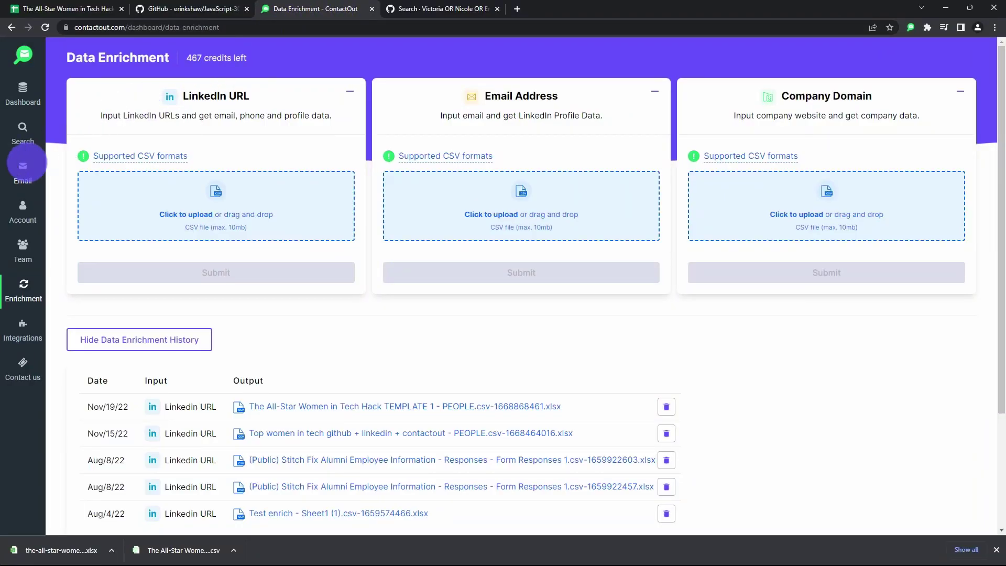
- Go to ContactOut's Email Campaigns page to see the five existing outreach campaigns
click(23, 166)
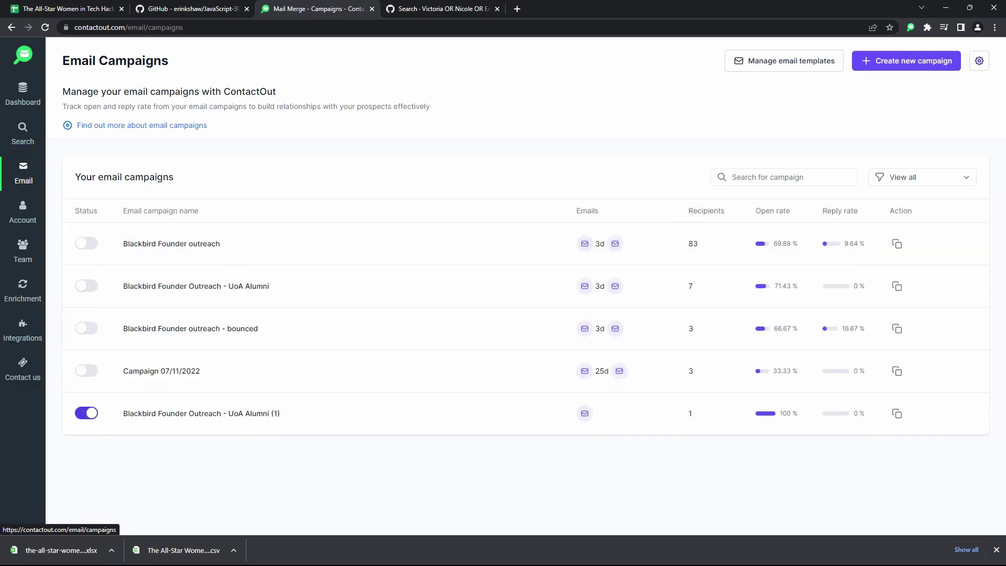